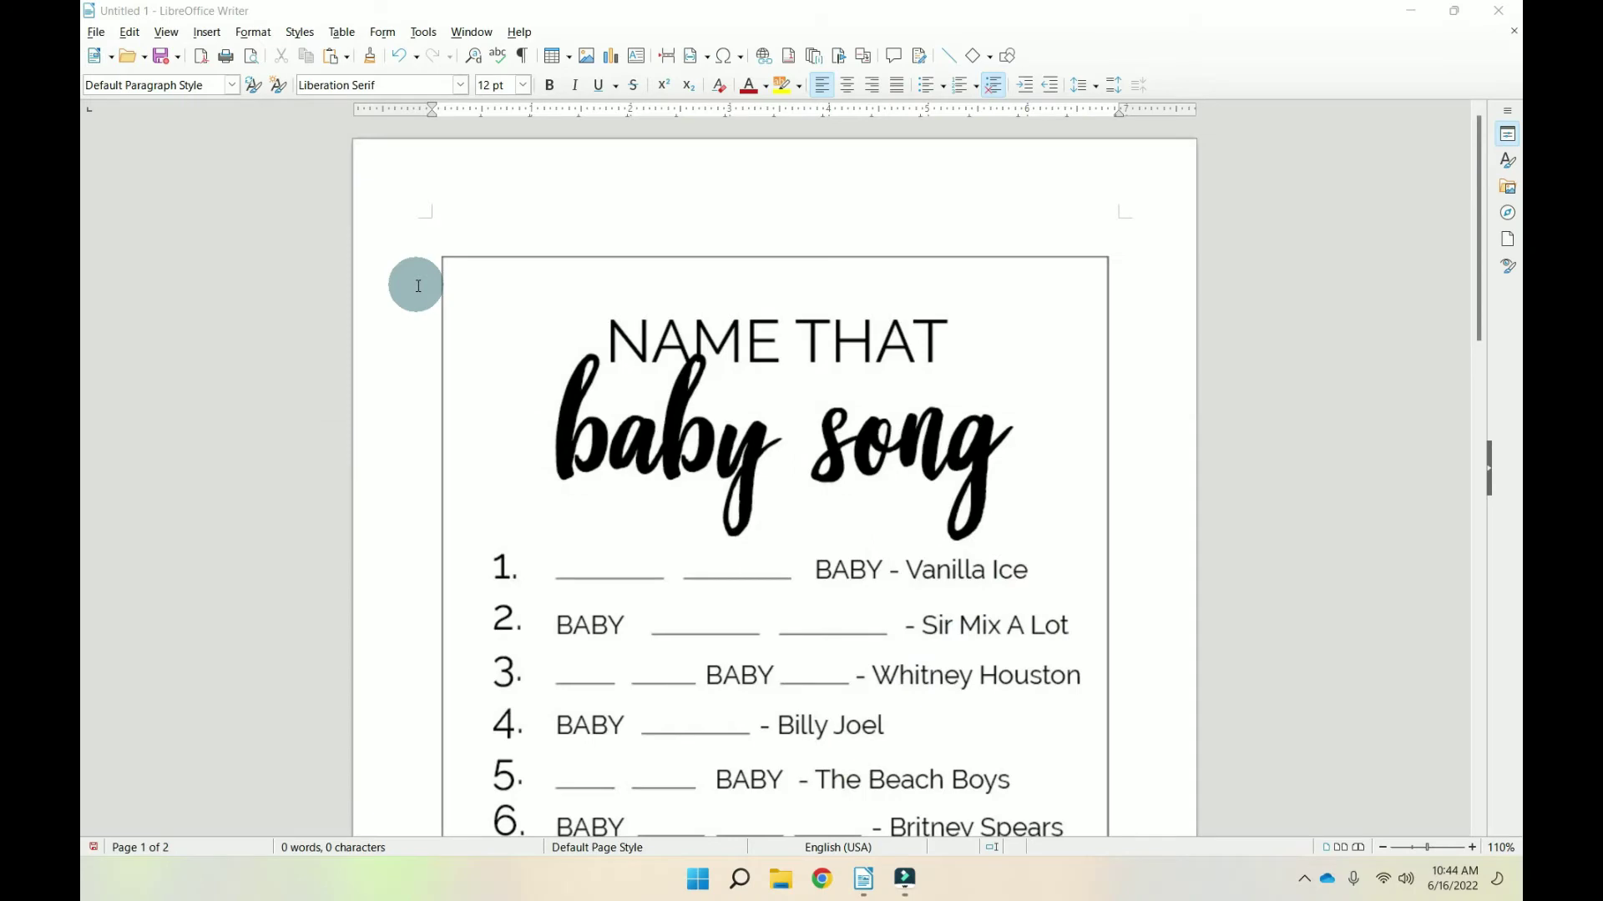
Open the Print dialog to print page 1 only, at 2 pages per sheet
{"action": "scroll", "coordinate": [925, 421], "scroll_direction": "down", "scroll_amount": 10}
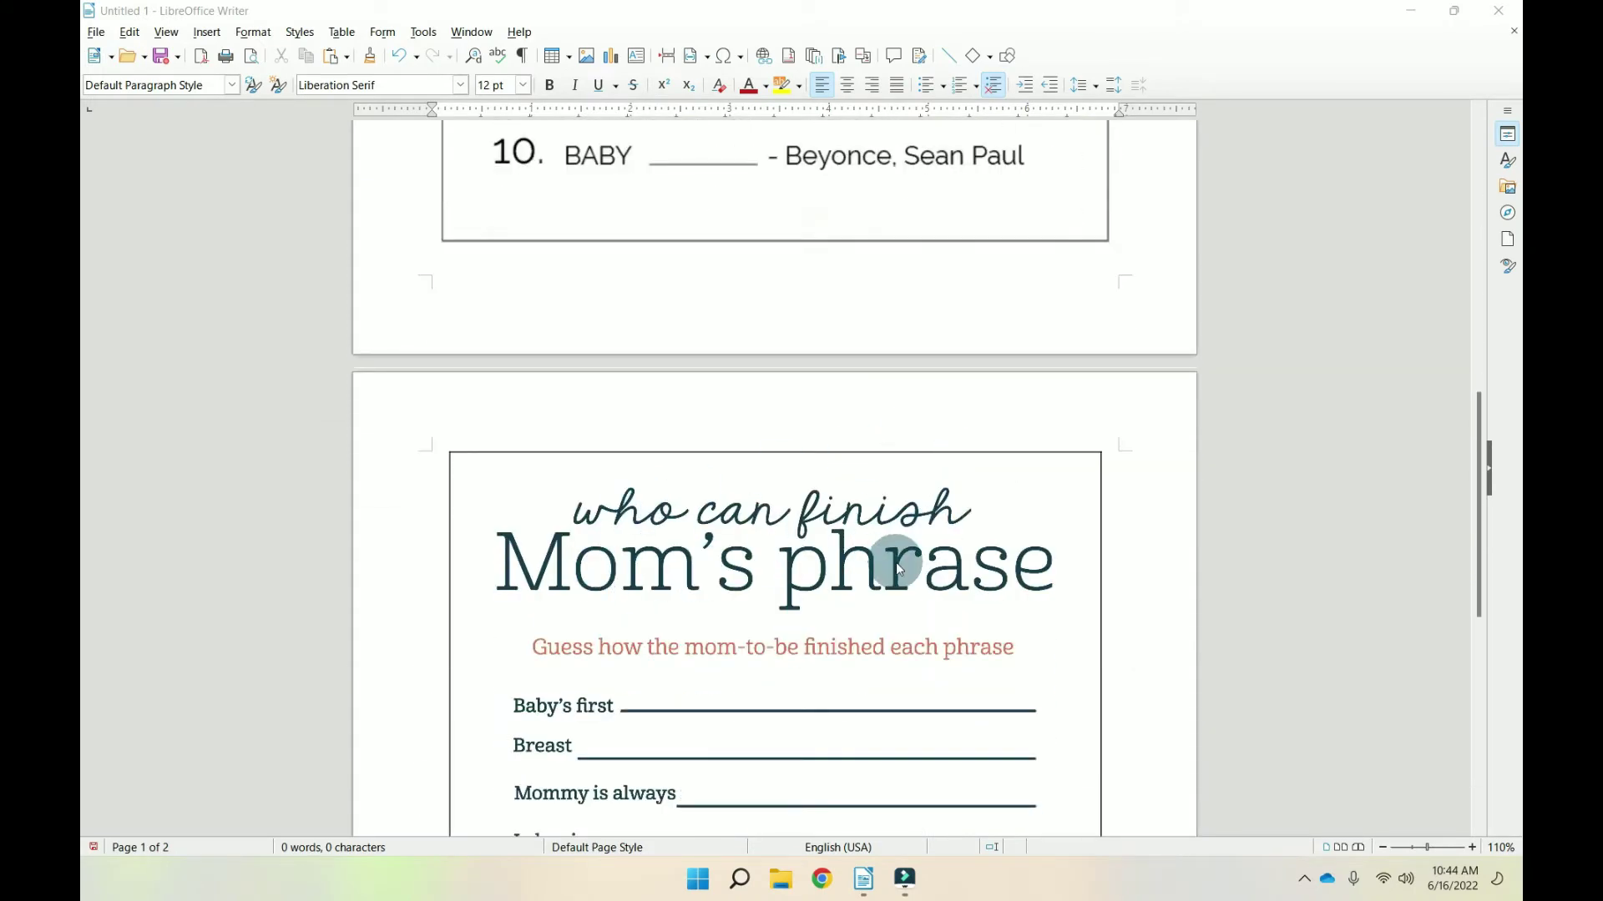
{"action": "scroll", "coordinate": [895, 562], "scroll_direction": "up", "scroll_amount": 8}
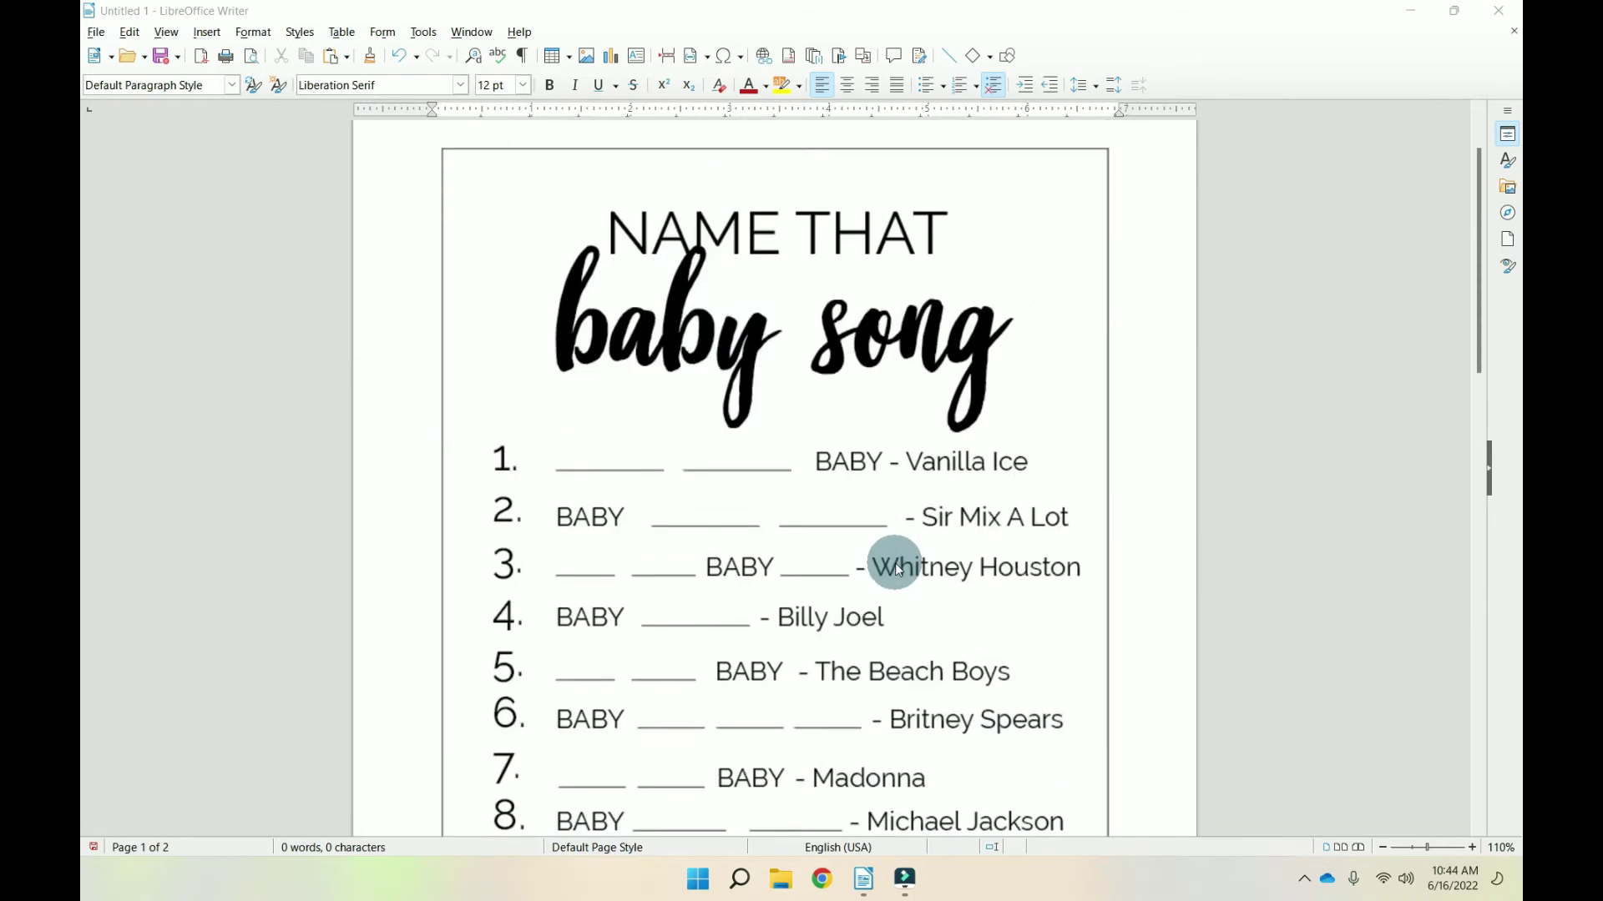
{"action": "scroll", "coordinate": [895, 563], "scroll_direction": "up", "scroll_amount": 1}
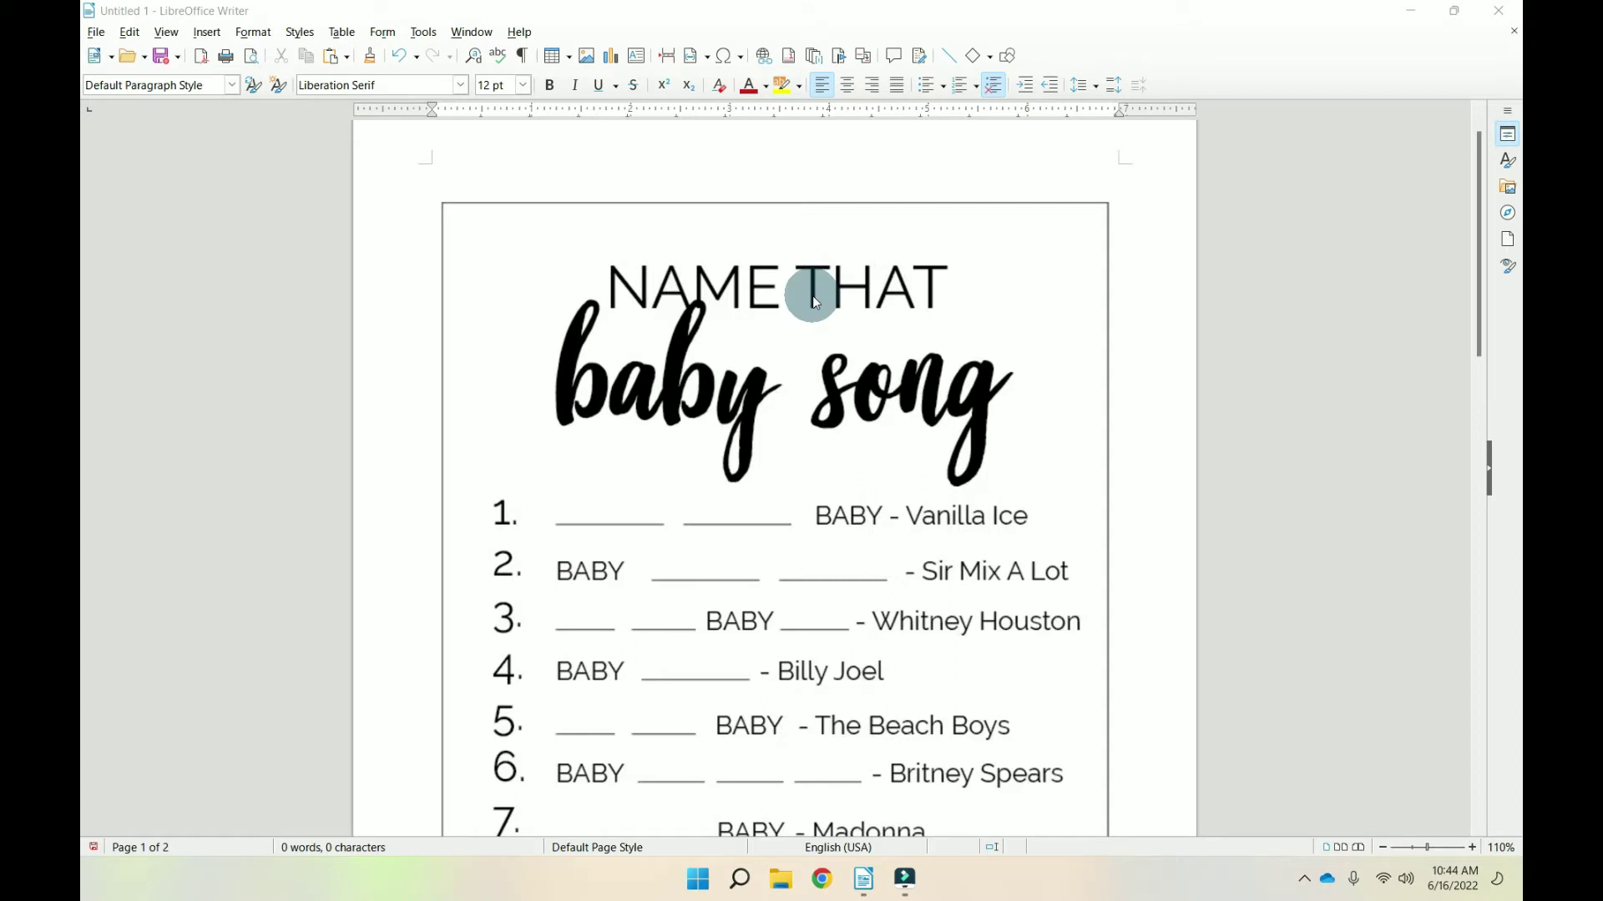
{"action": "left_click", "coordinate": [96, 33]}
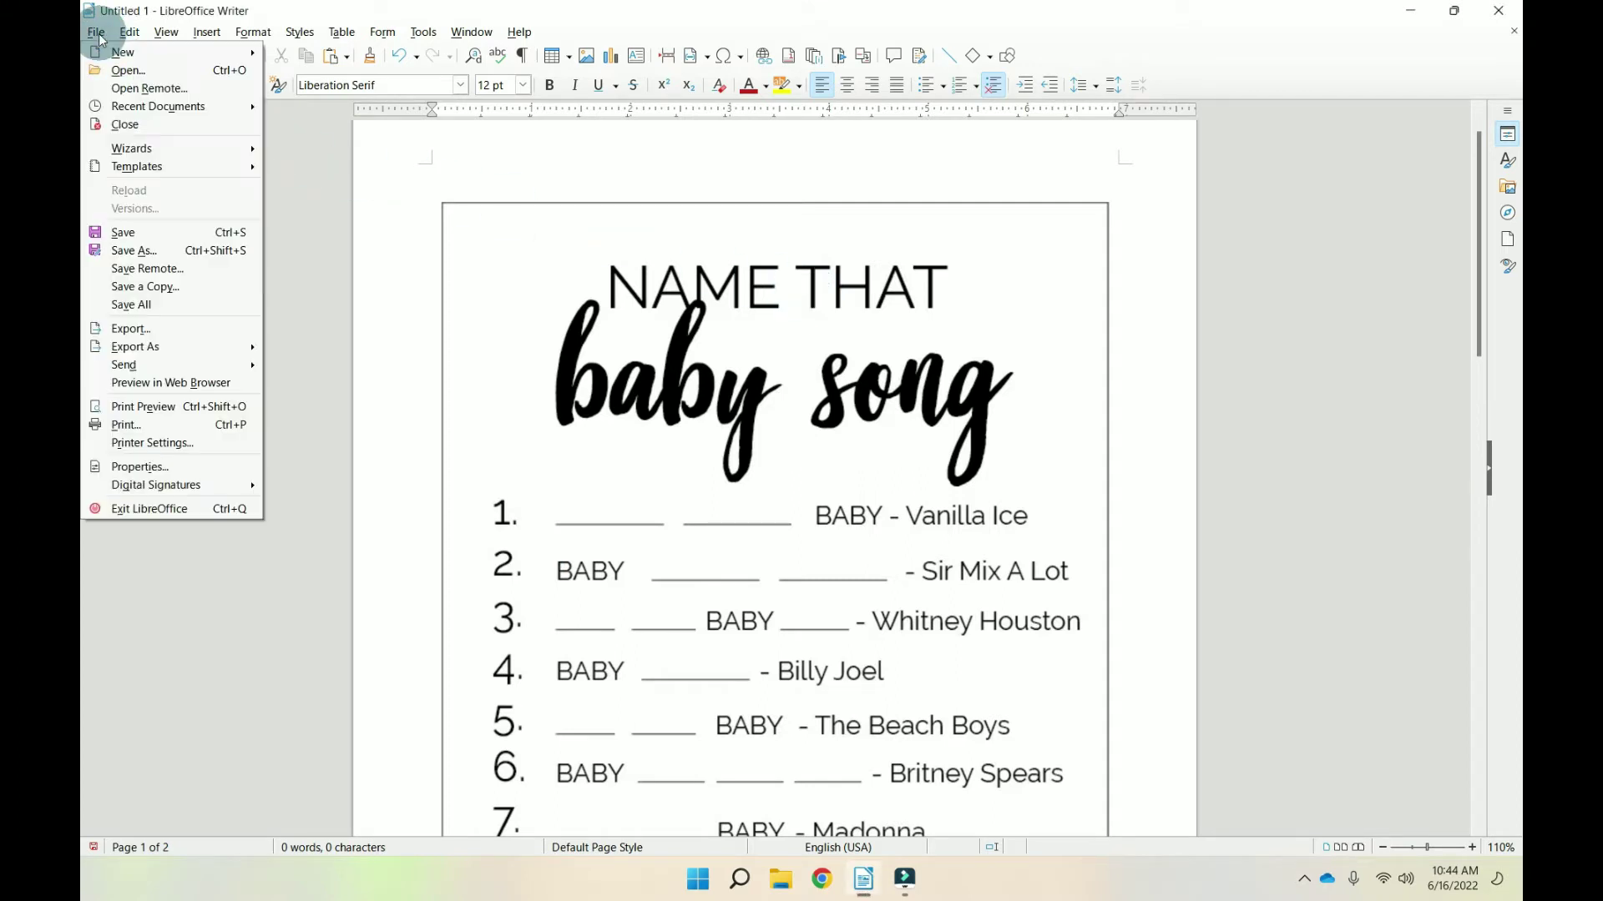
{"action": "left_click", "coordinate": [126, 424]}
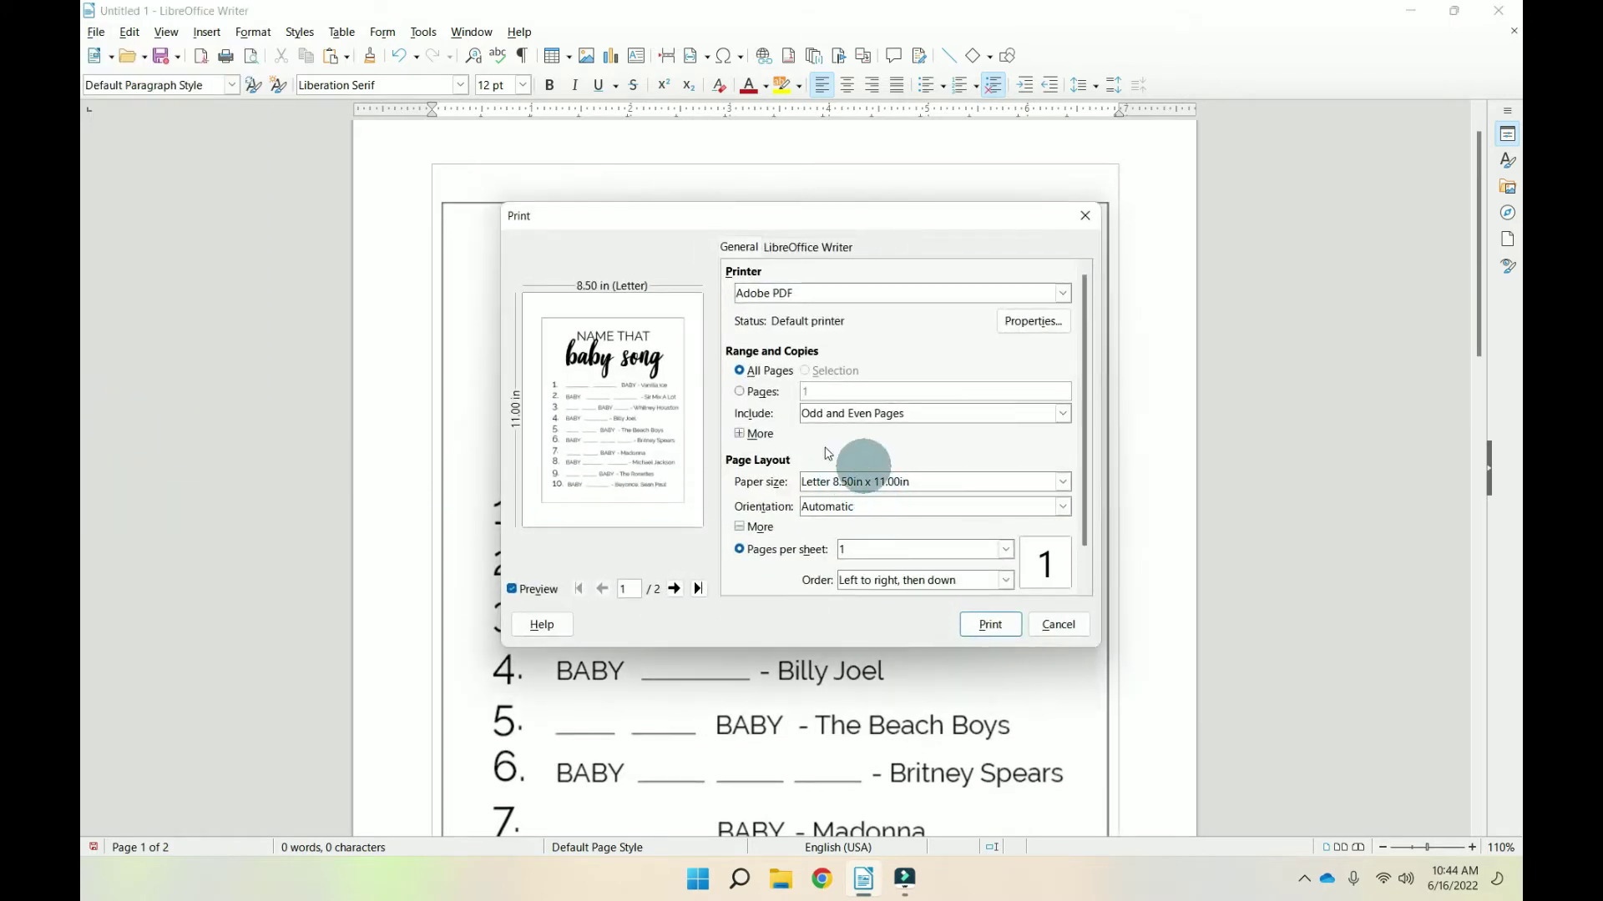
{"action": "left_click", "coordinate": [739, 393]}
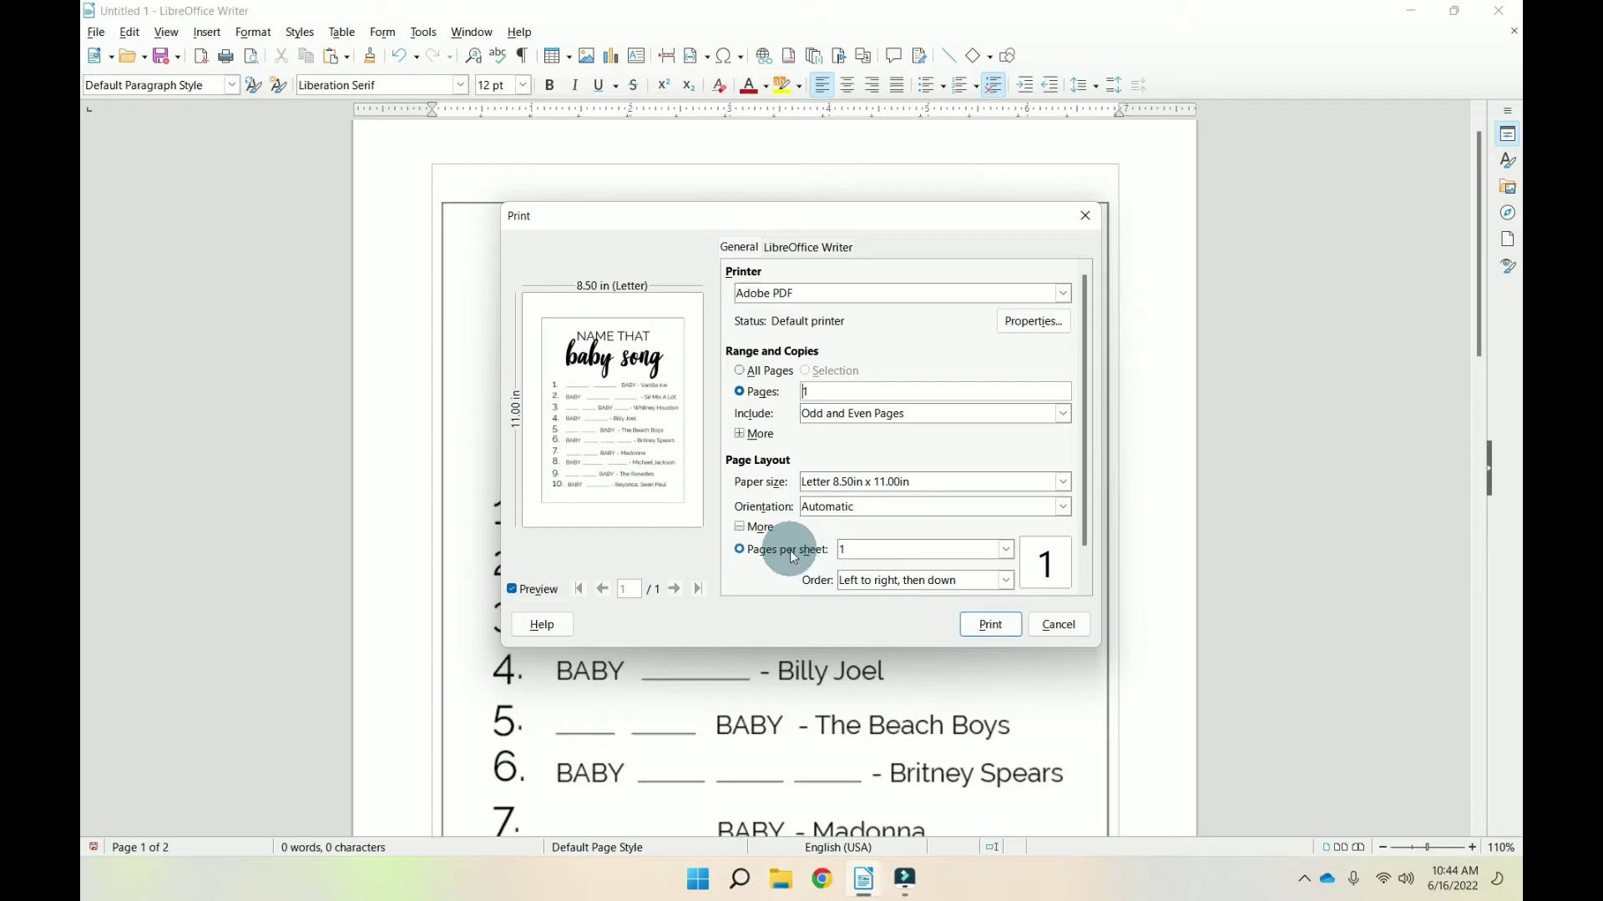
{"action": "left_click", "coordinate": [1008, 550]}
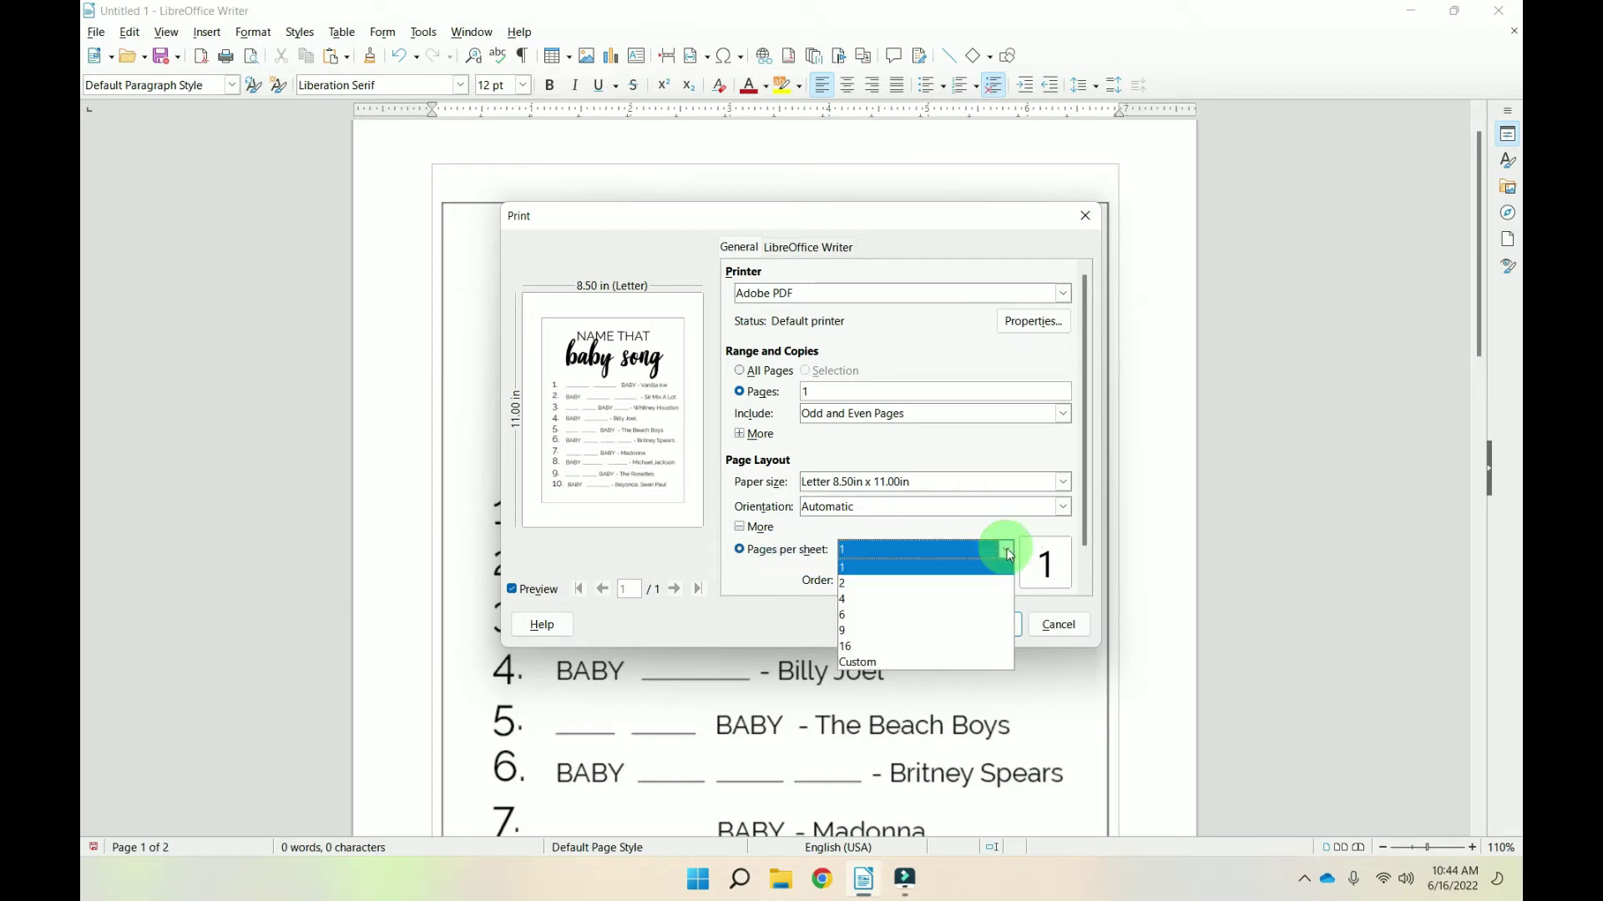
{"action": "left_click", "coordinate": [861, 584]}
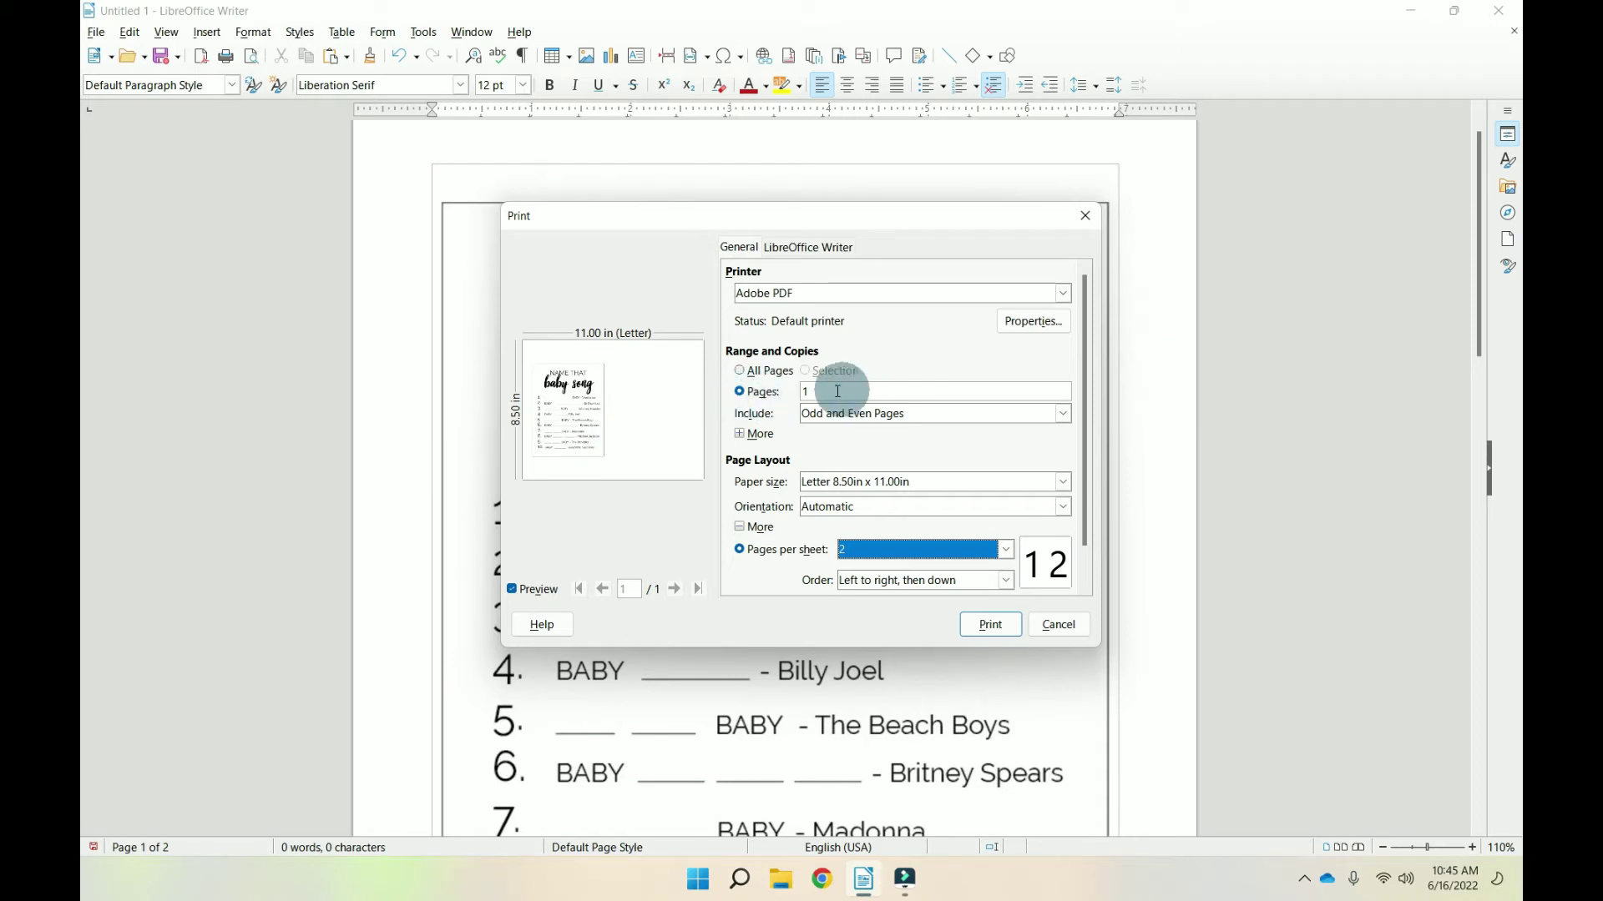
Extend the Pages range to 1,1,1,1,1,1, raising pages per sheet to 4, then 6
{"action": "left_click", "coordinate": [804, 390]}
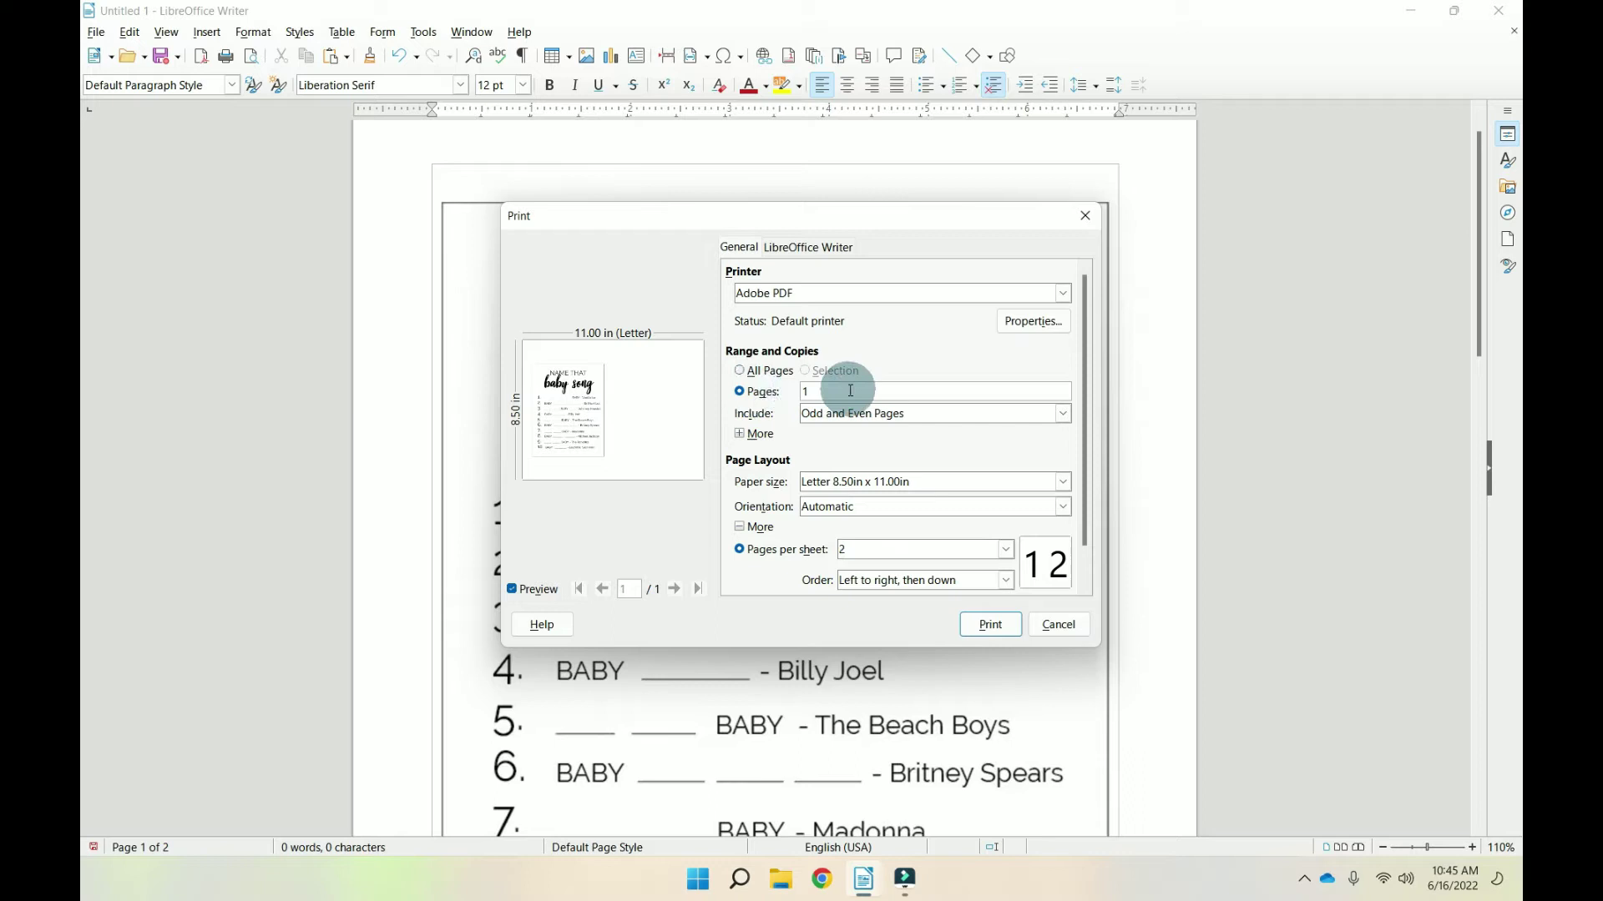
{"action": "type", "text": ",1"}
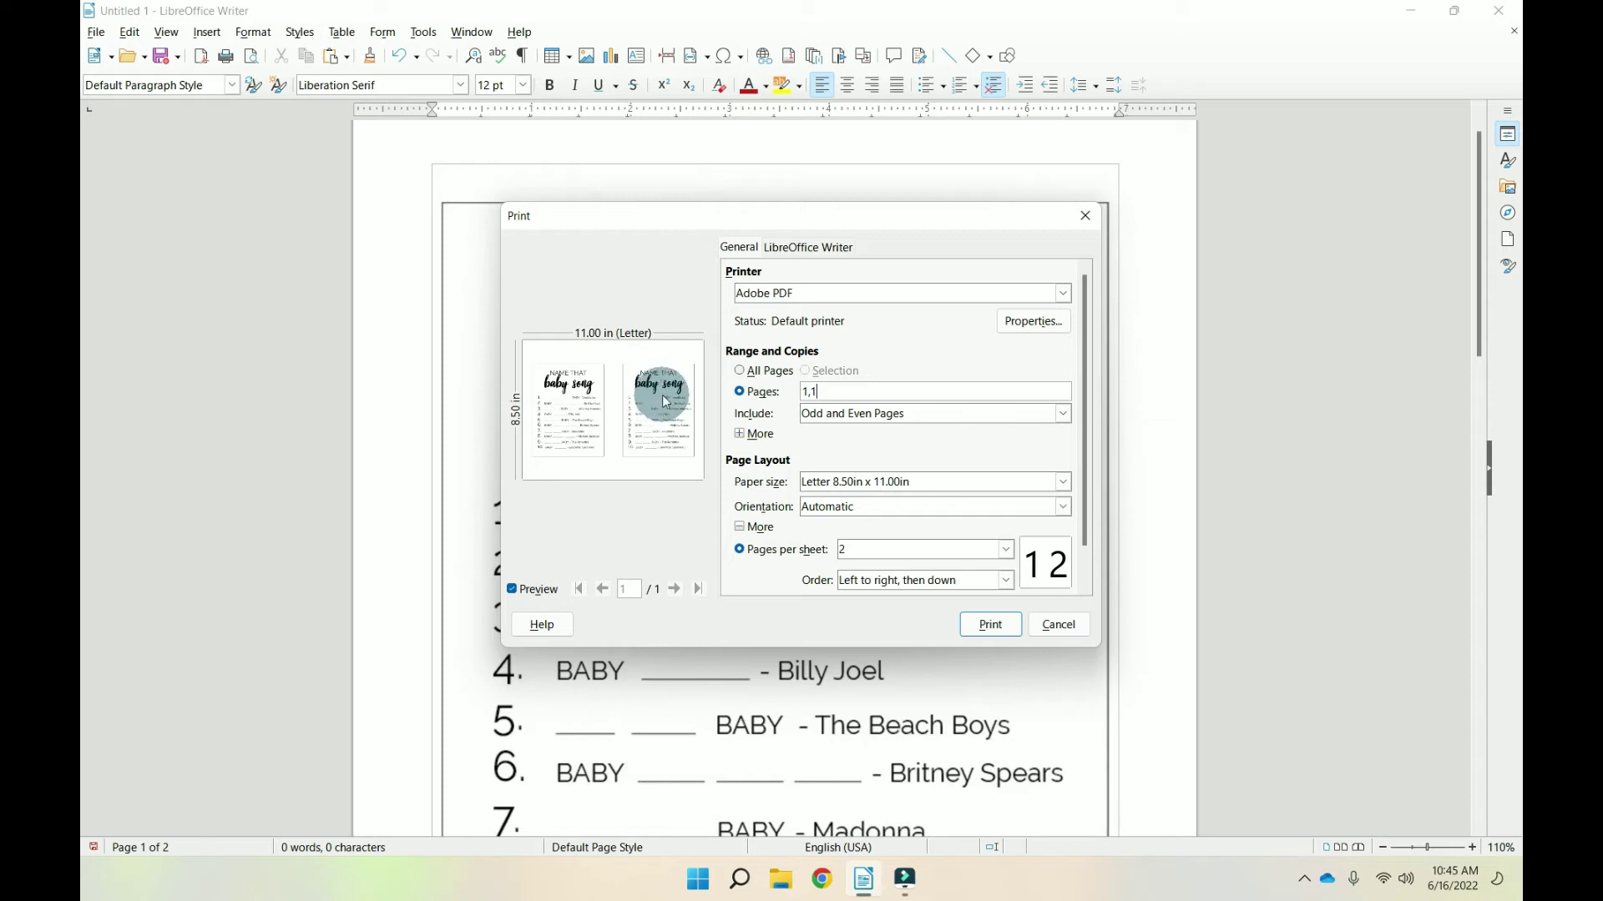
{"action": "left_click", "coordinate": [1006, 551]}
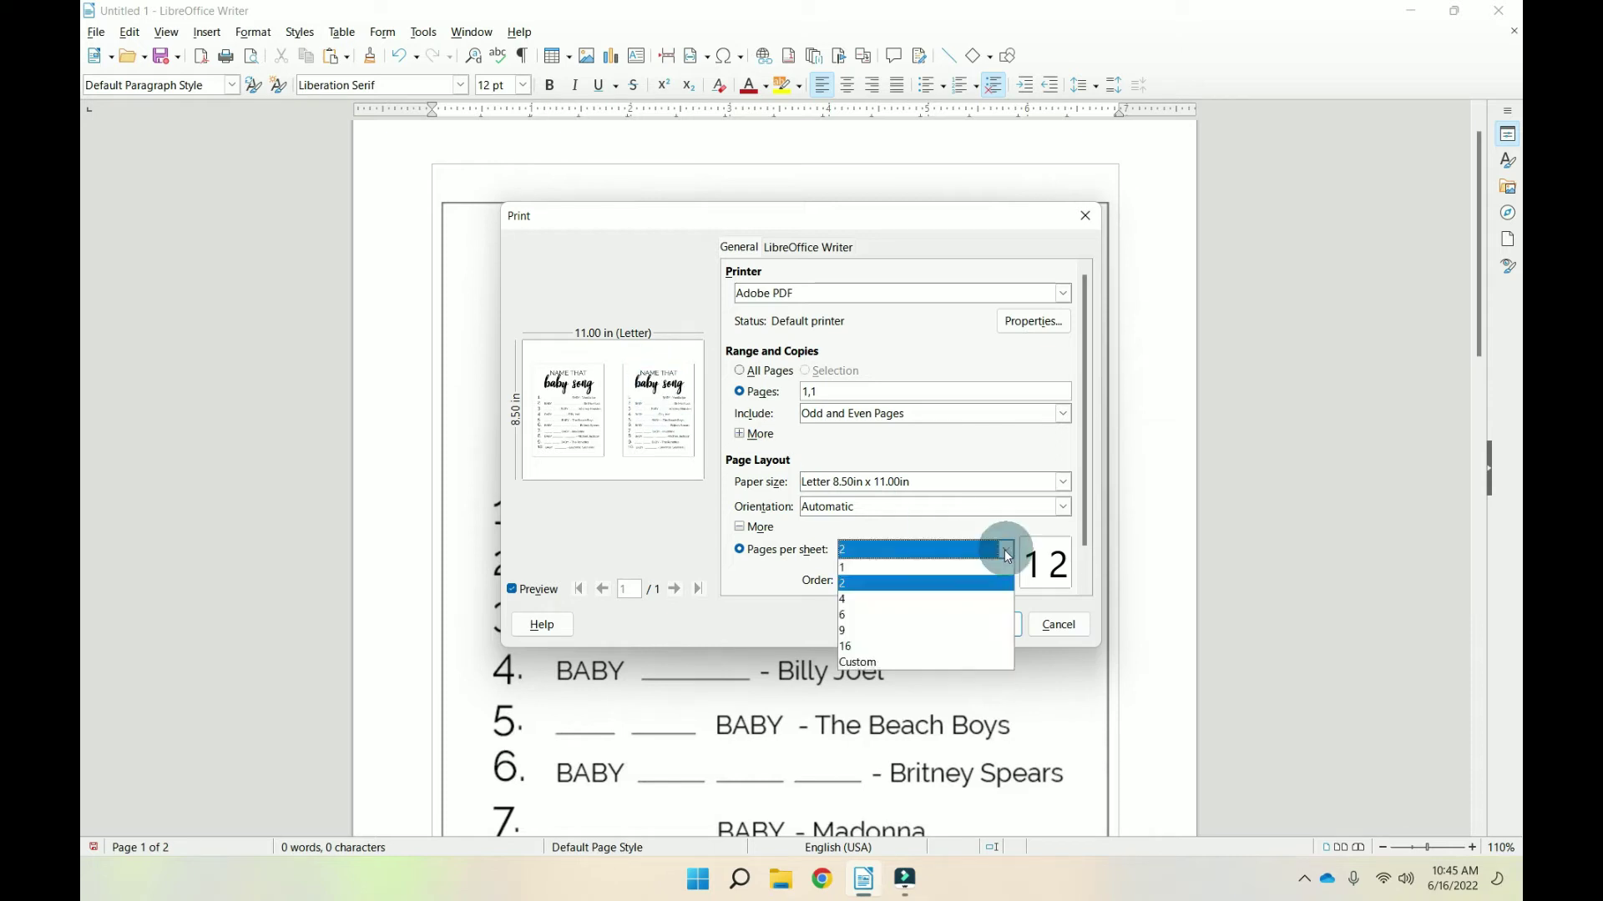
{"action": "left_click", "coordinate": [904, 601]}
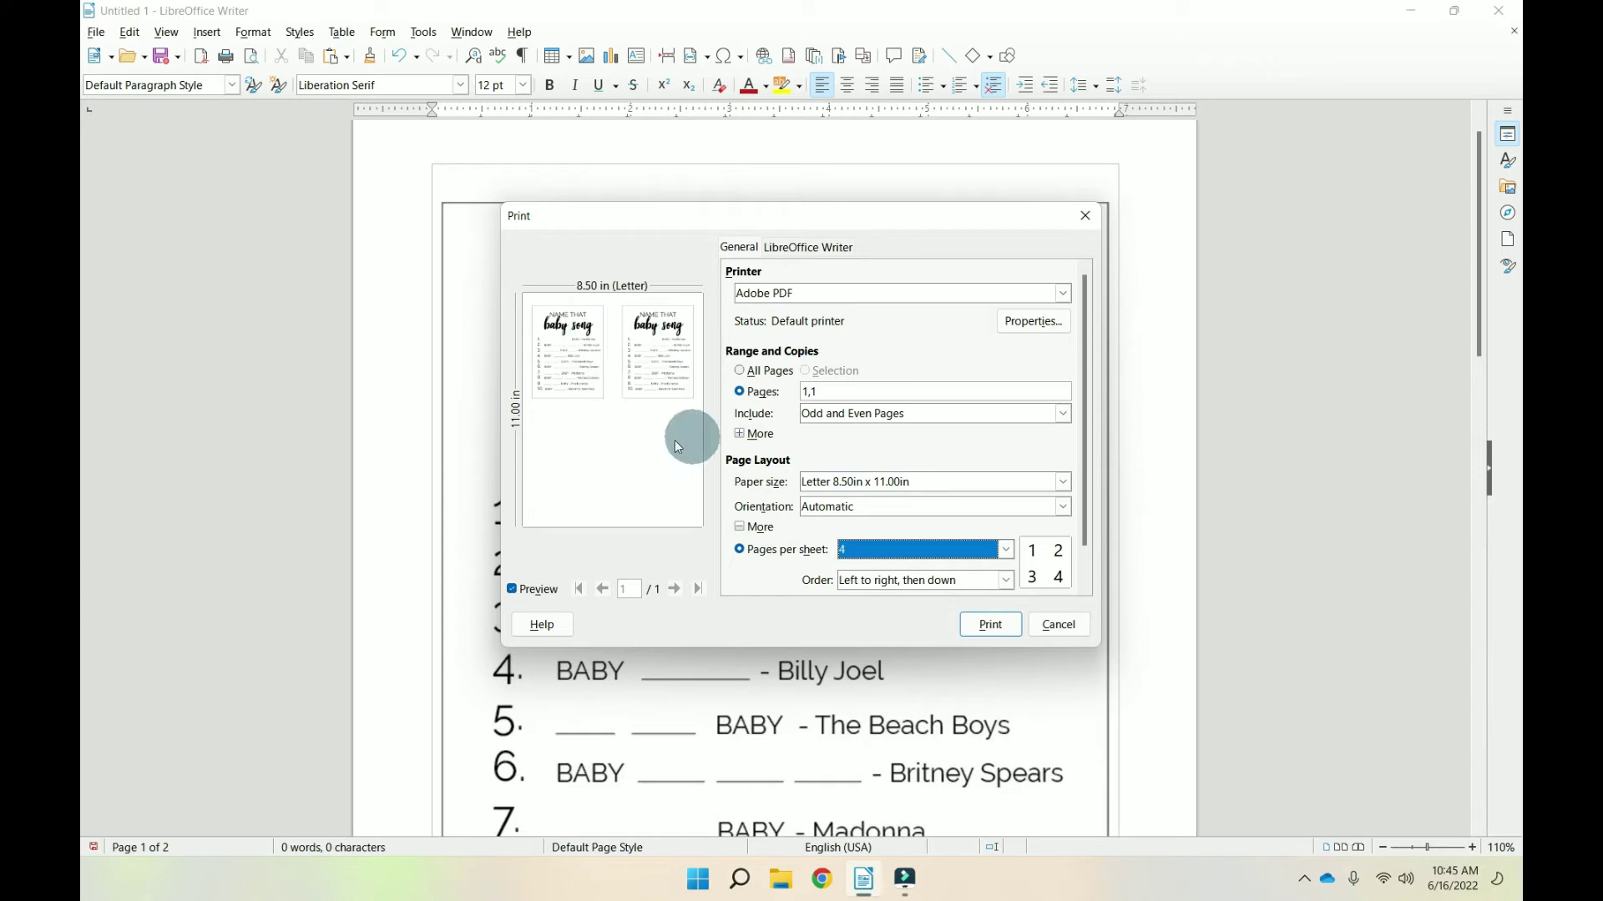
{"action": "left_click", "coordinate": [837, 393]}
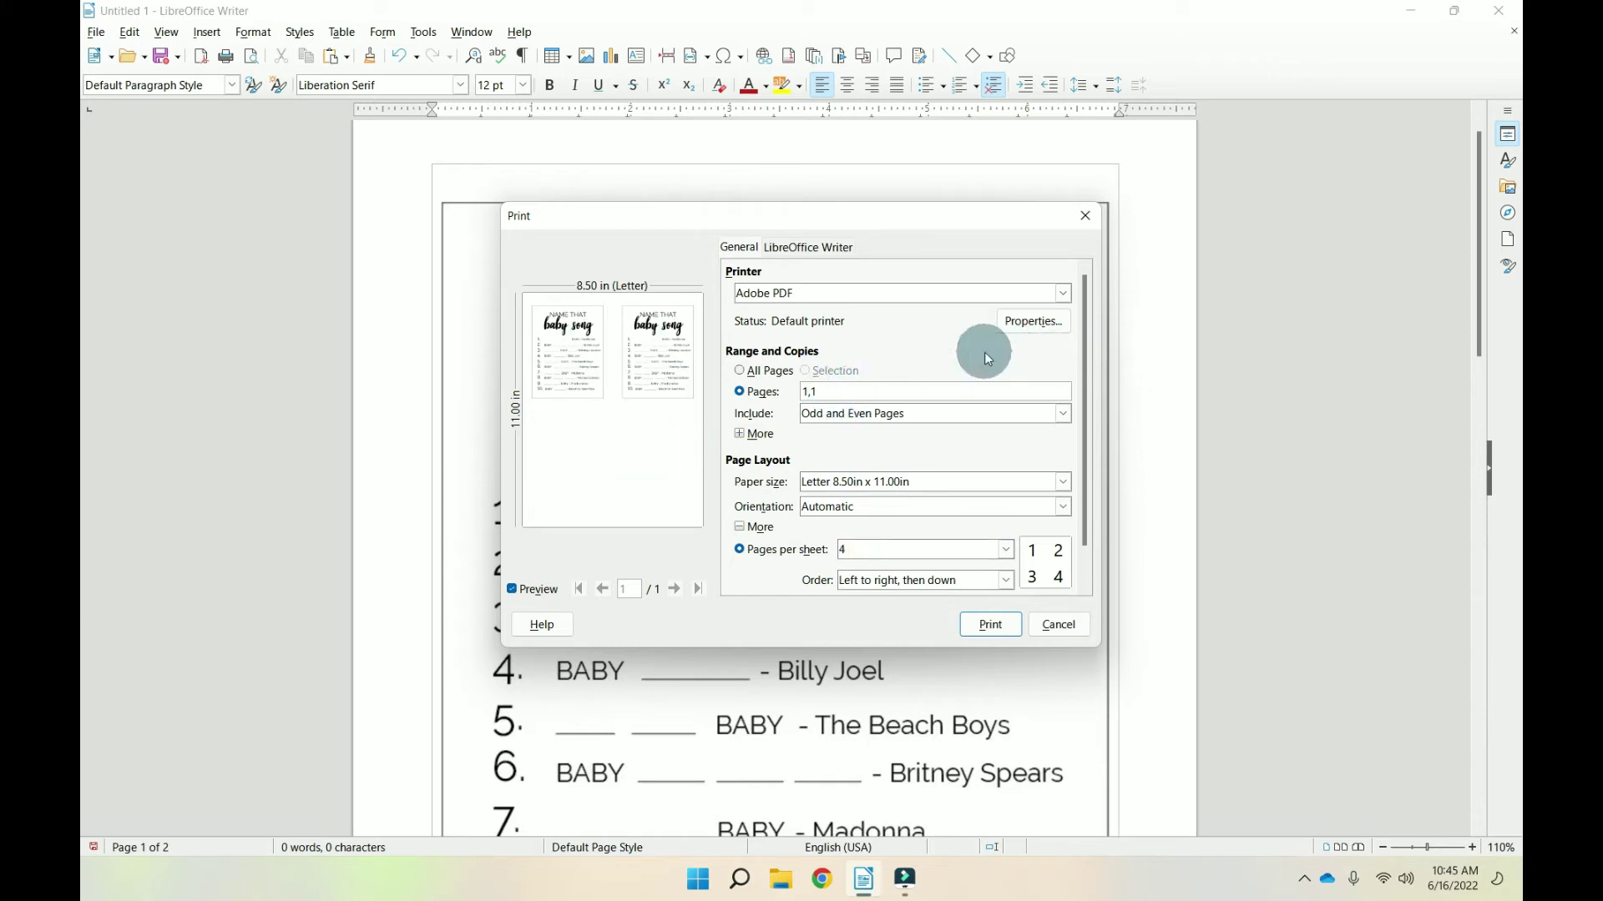
{"action": "type", "text": ",1,1"}
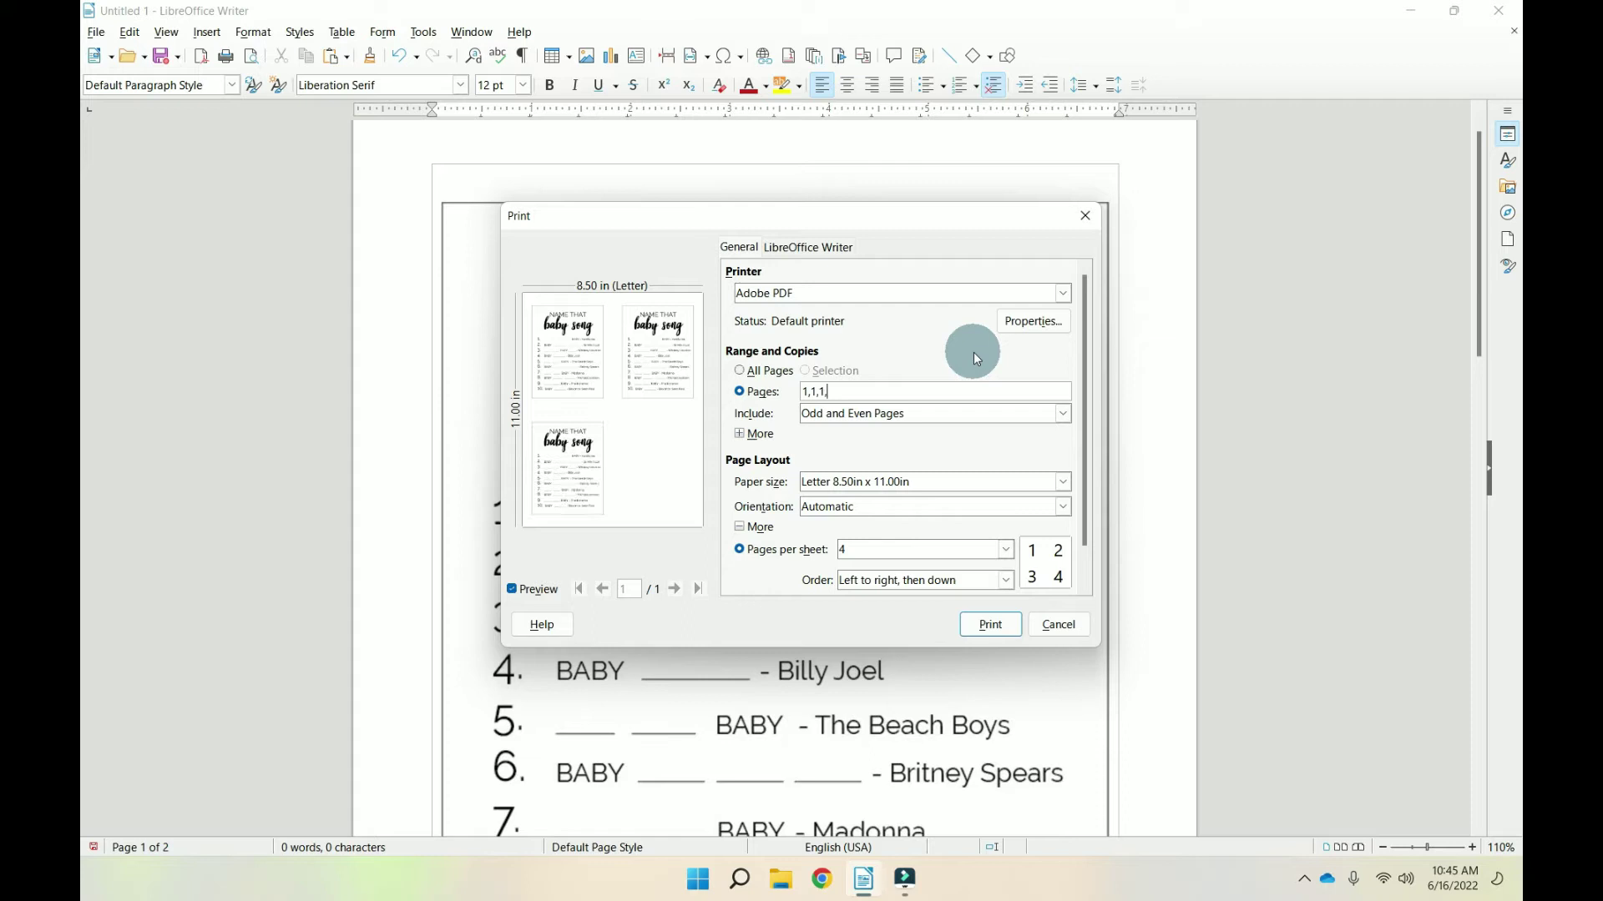
{"action": "left_click", "coordinate": [1004, 550]}
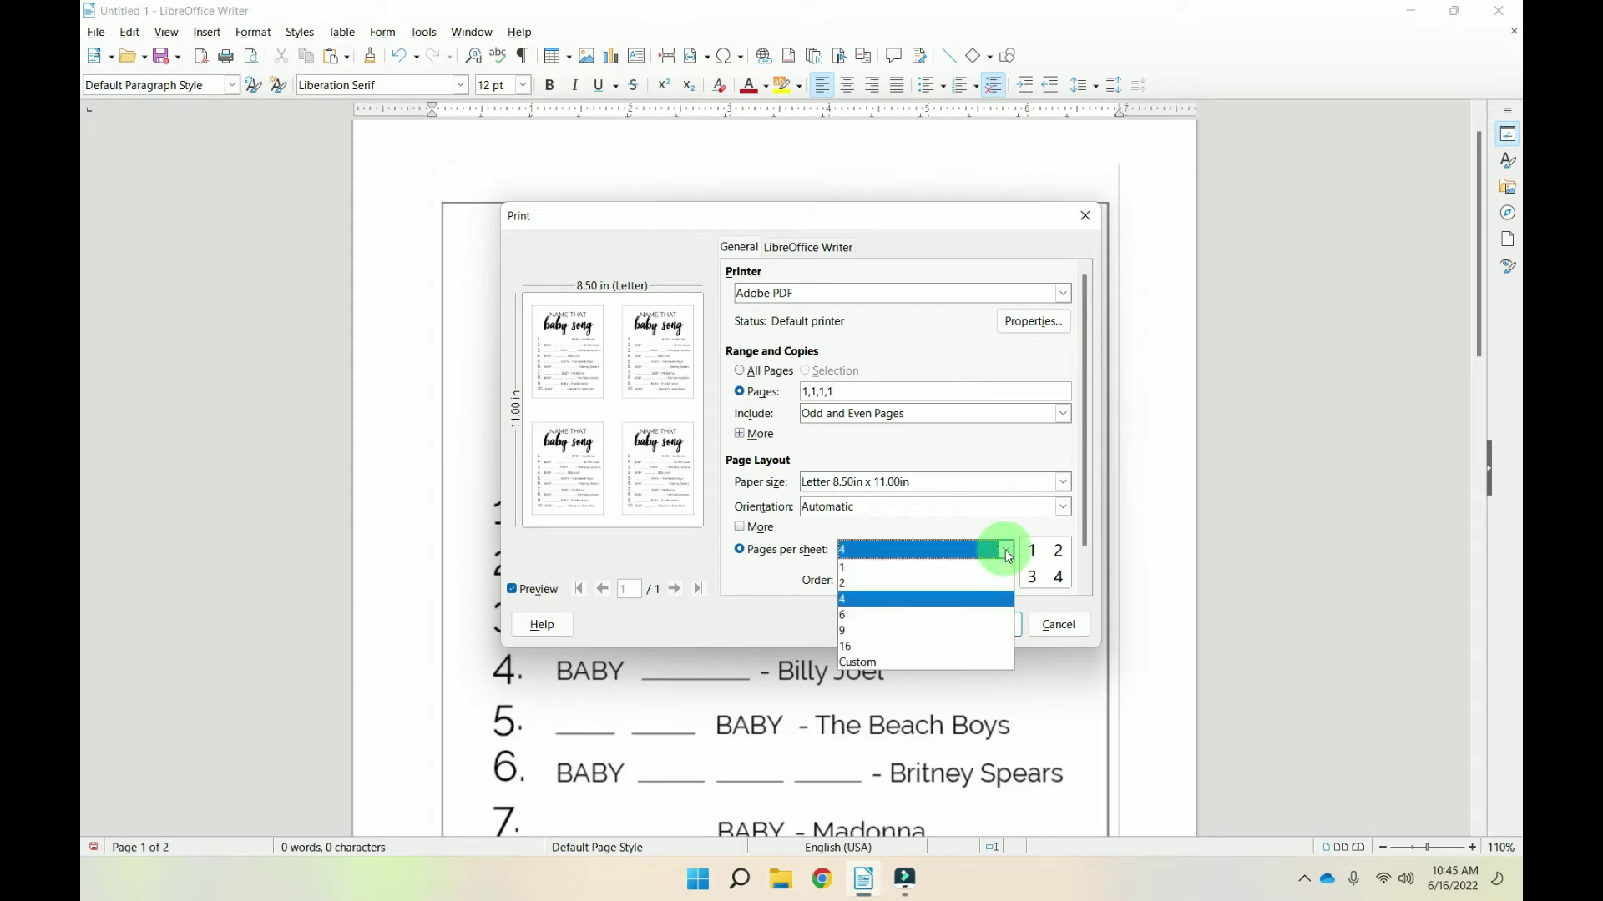
{"action": "left_click", "coordinate": [917, 611]}
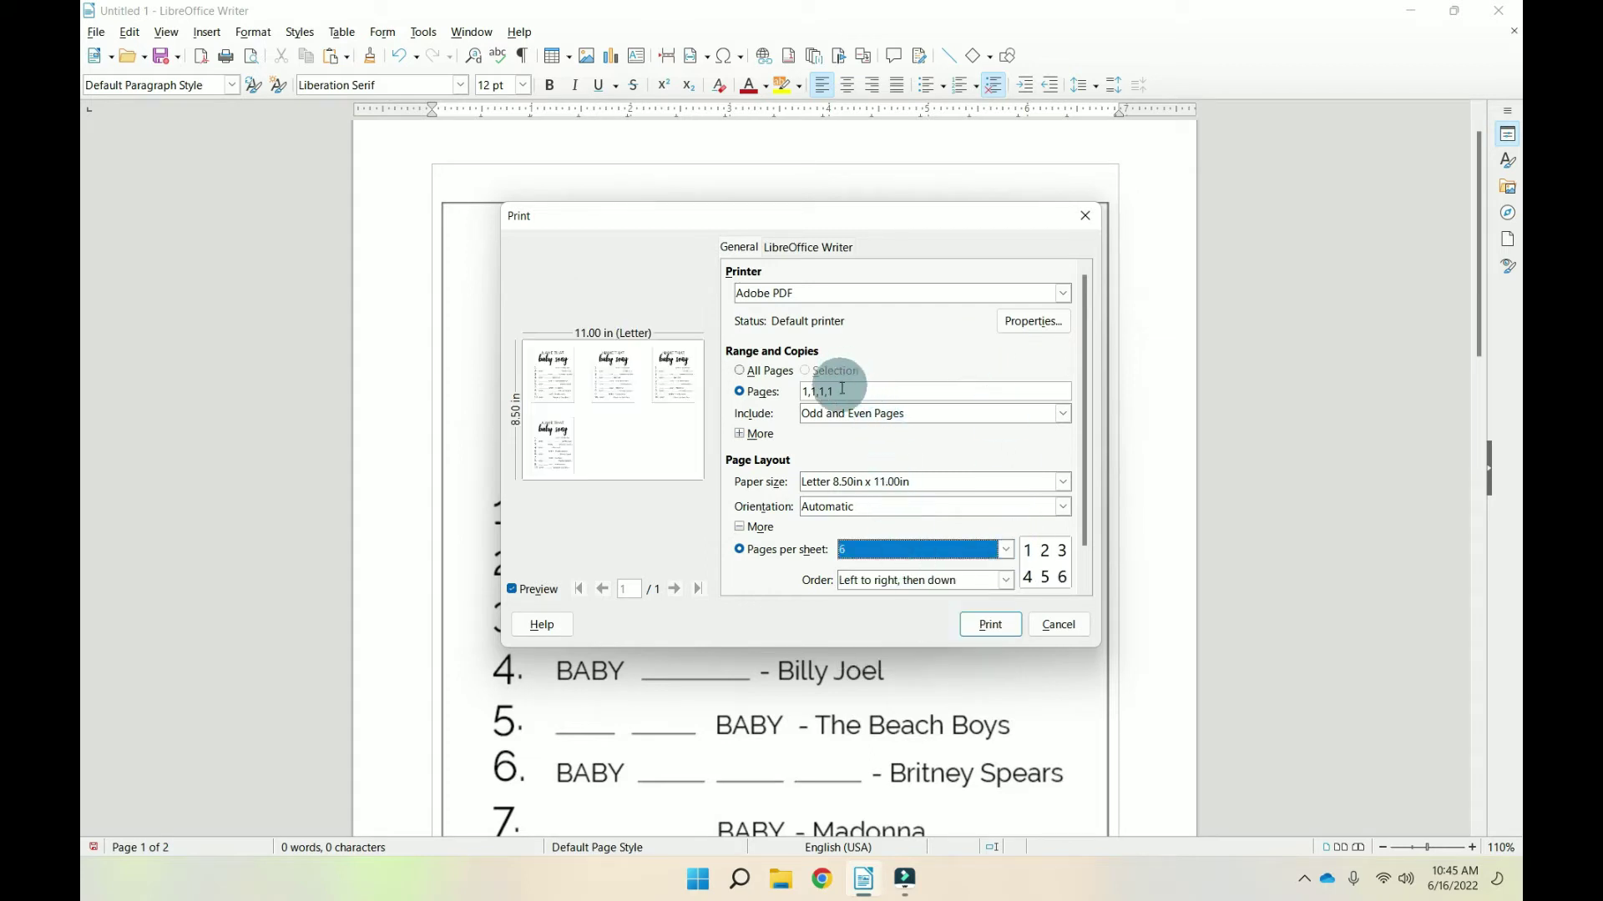
{"action": "type", "text": ",1,1"}
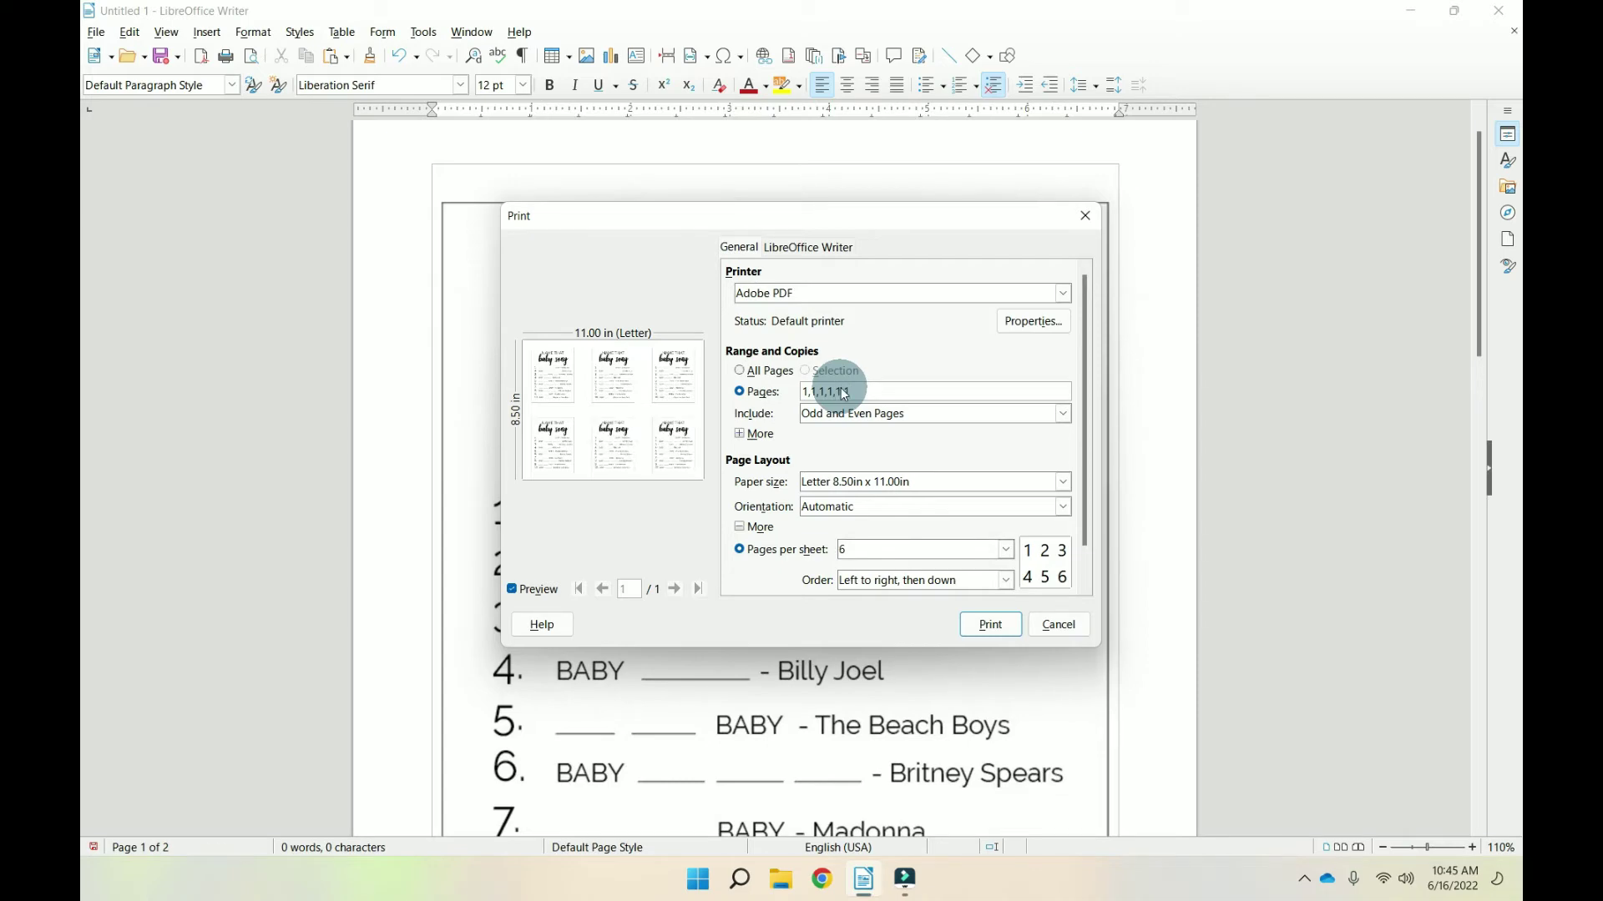
Close the Print dialog without printing and scroll through the document
{"action": "key", "text": "Return"}
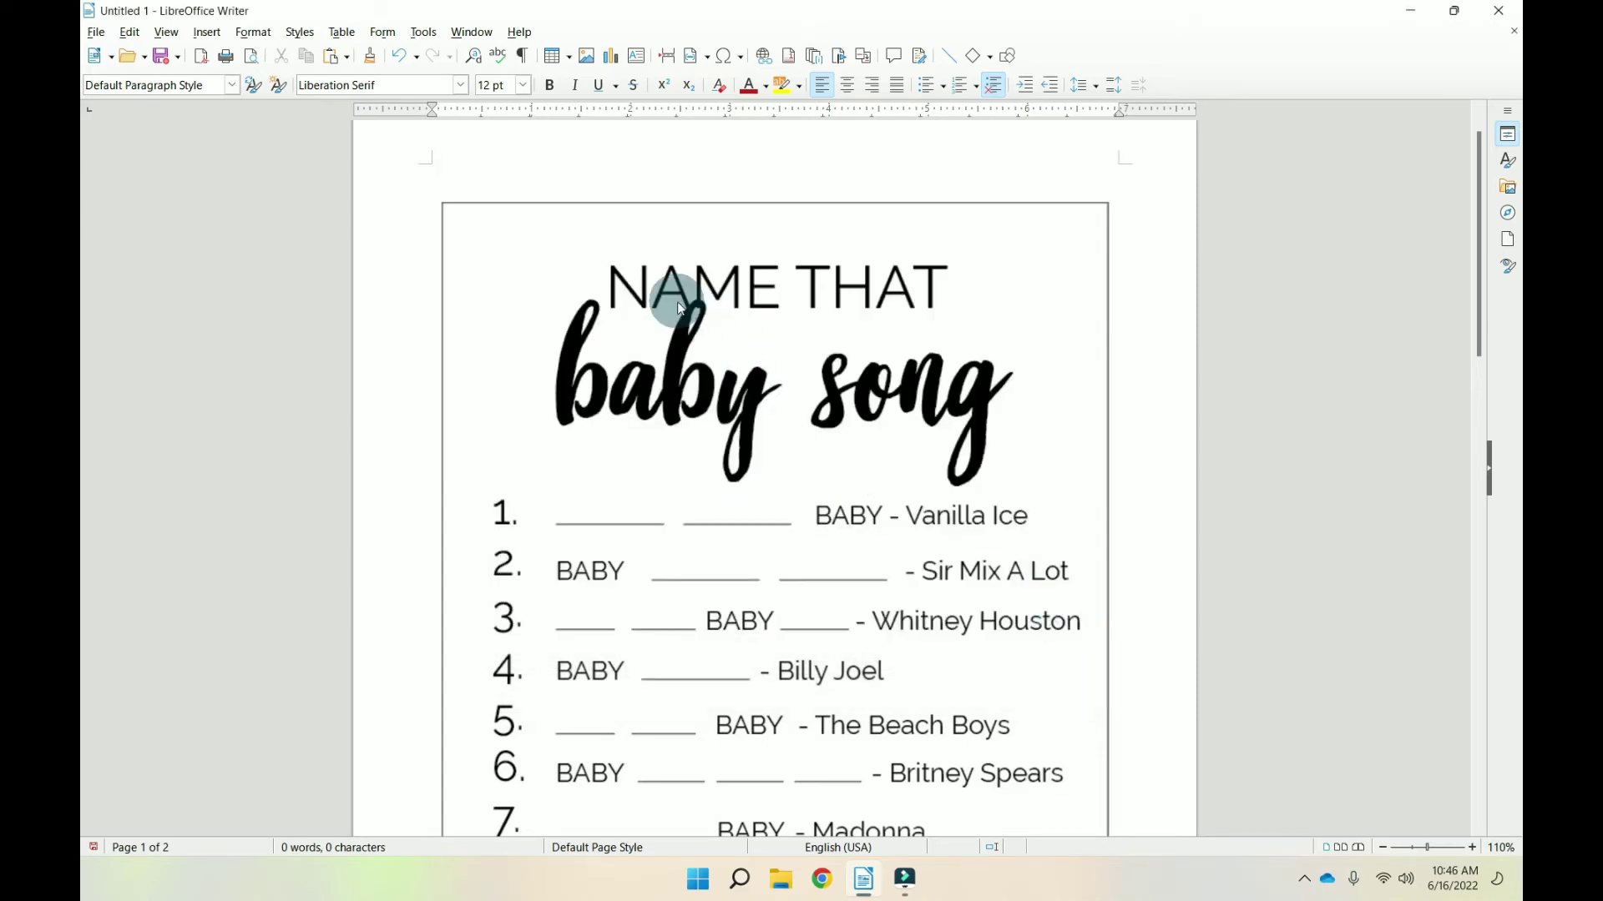
{"action": "scroll", "coordinate": [681, 309], "scroll_direction": "down", "scroll_amount": 15}
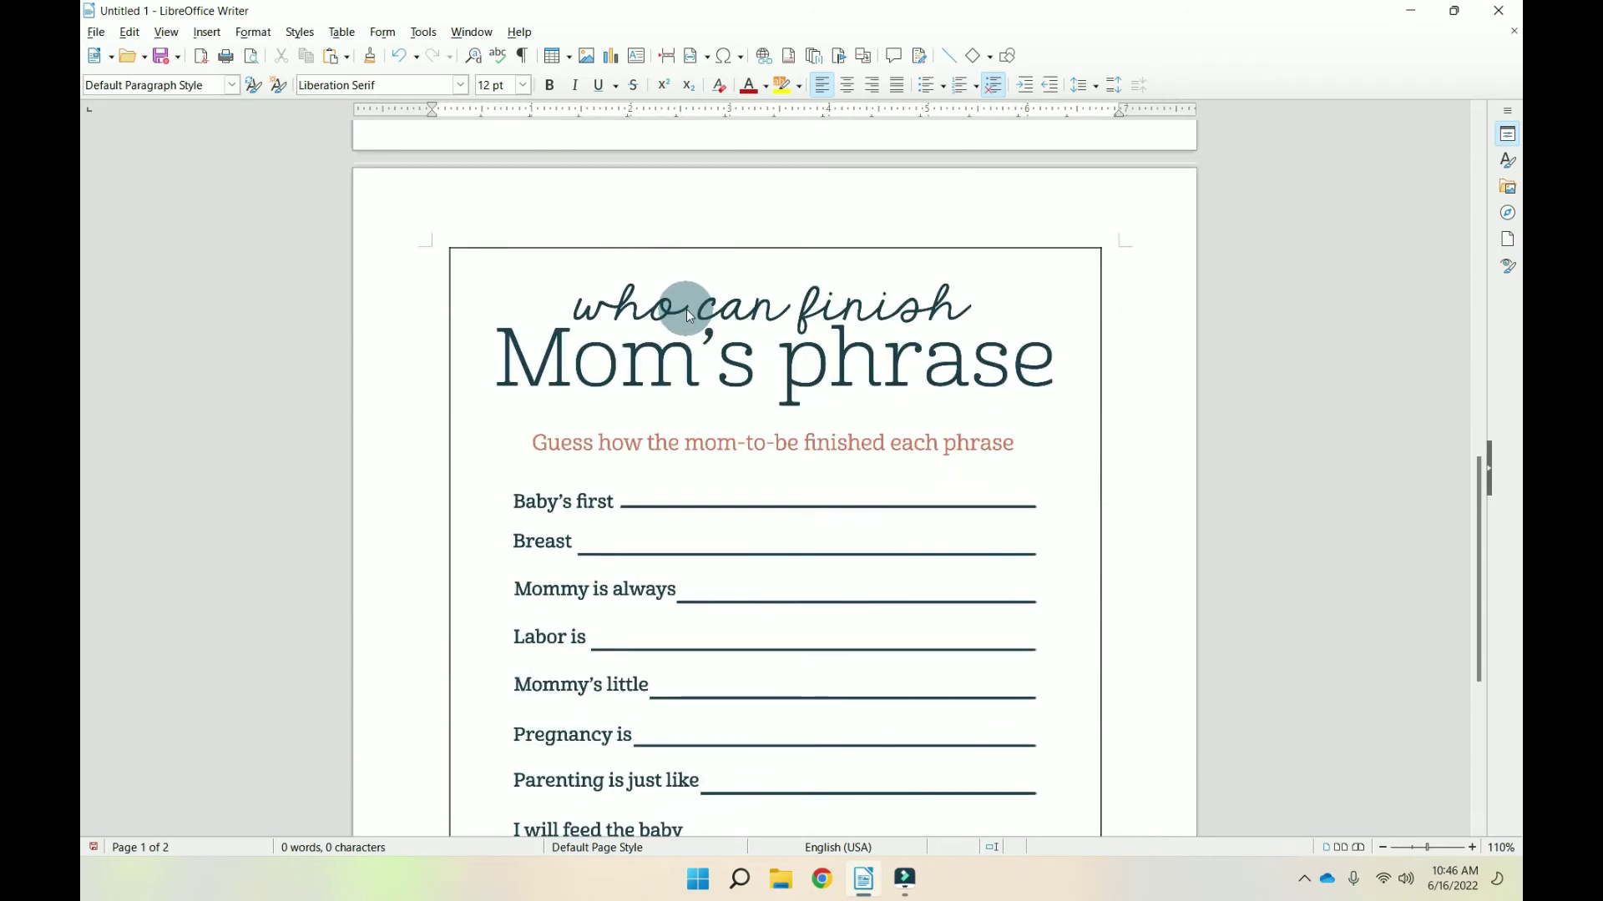
{"action": "scroll", "coordinate": [686, 308], "scroll_direction": "up", "scroll_amount": 5}
{"action": "scroll", "coordinate": [686, 316], "scroll_direction": "up", "scroll_amount": 8}
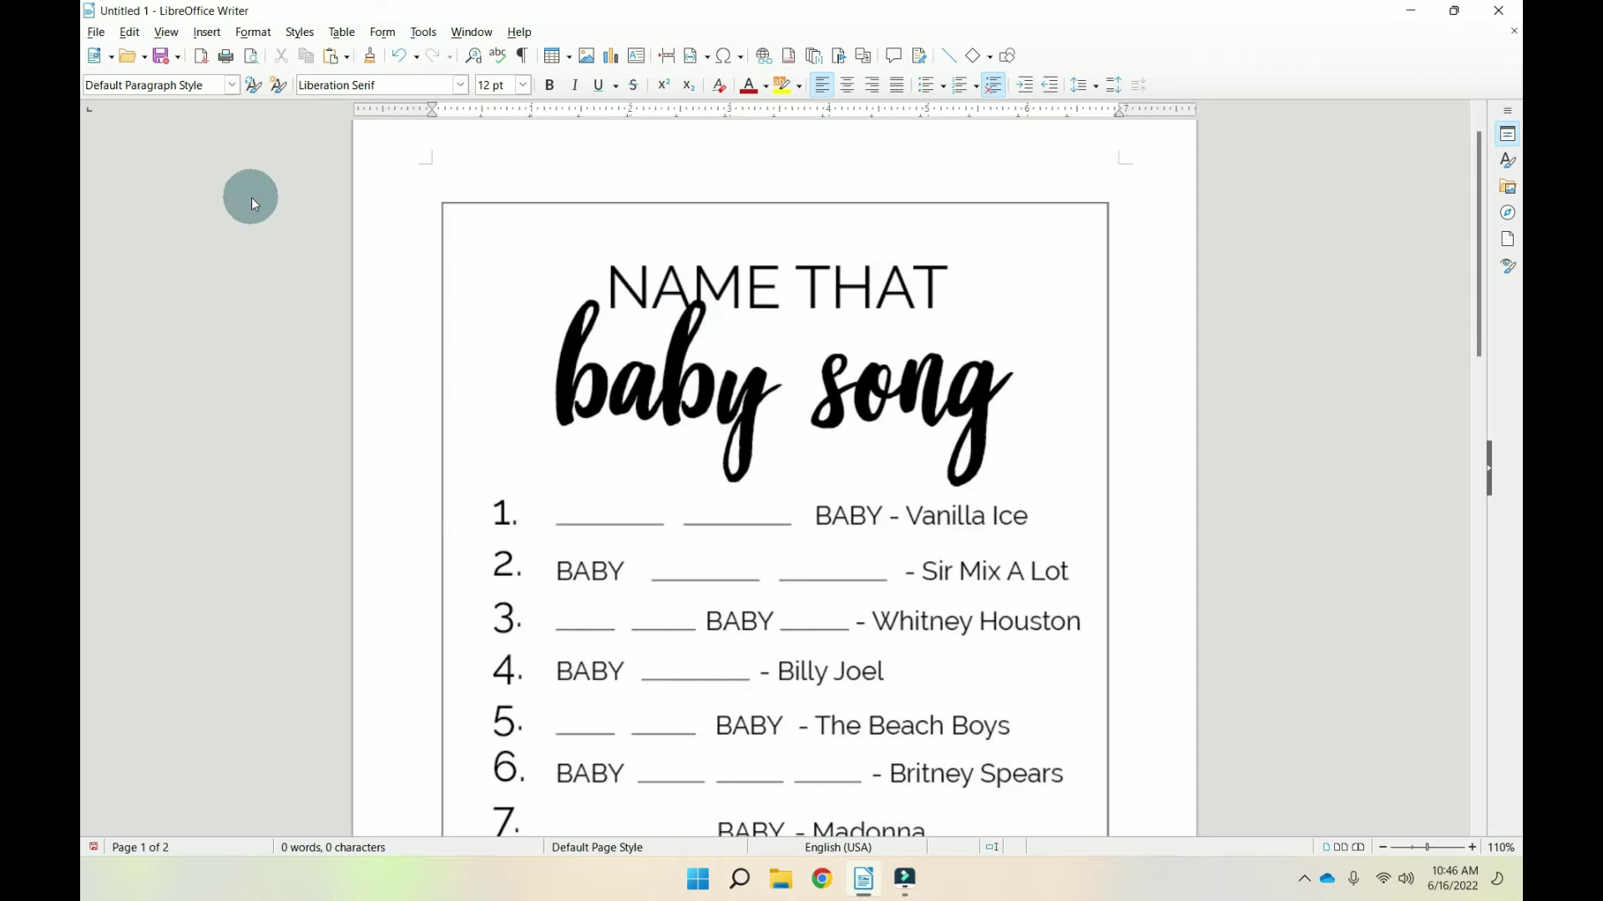
Reopen the Print dialog and limit the page range to 1,2
{"action": "left_click", "coordinate": [96, 32]}
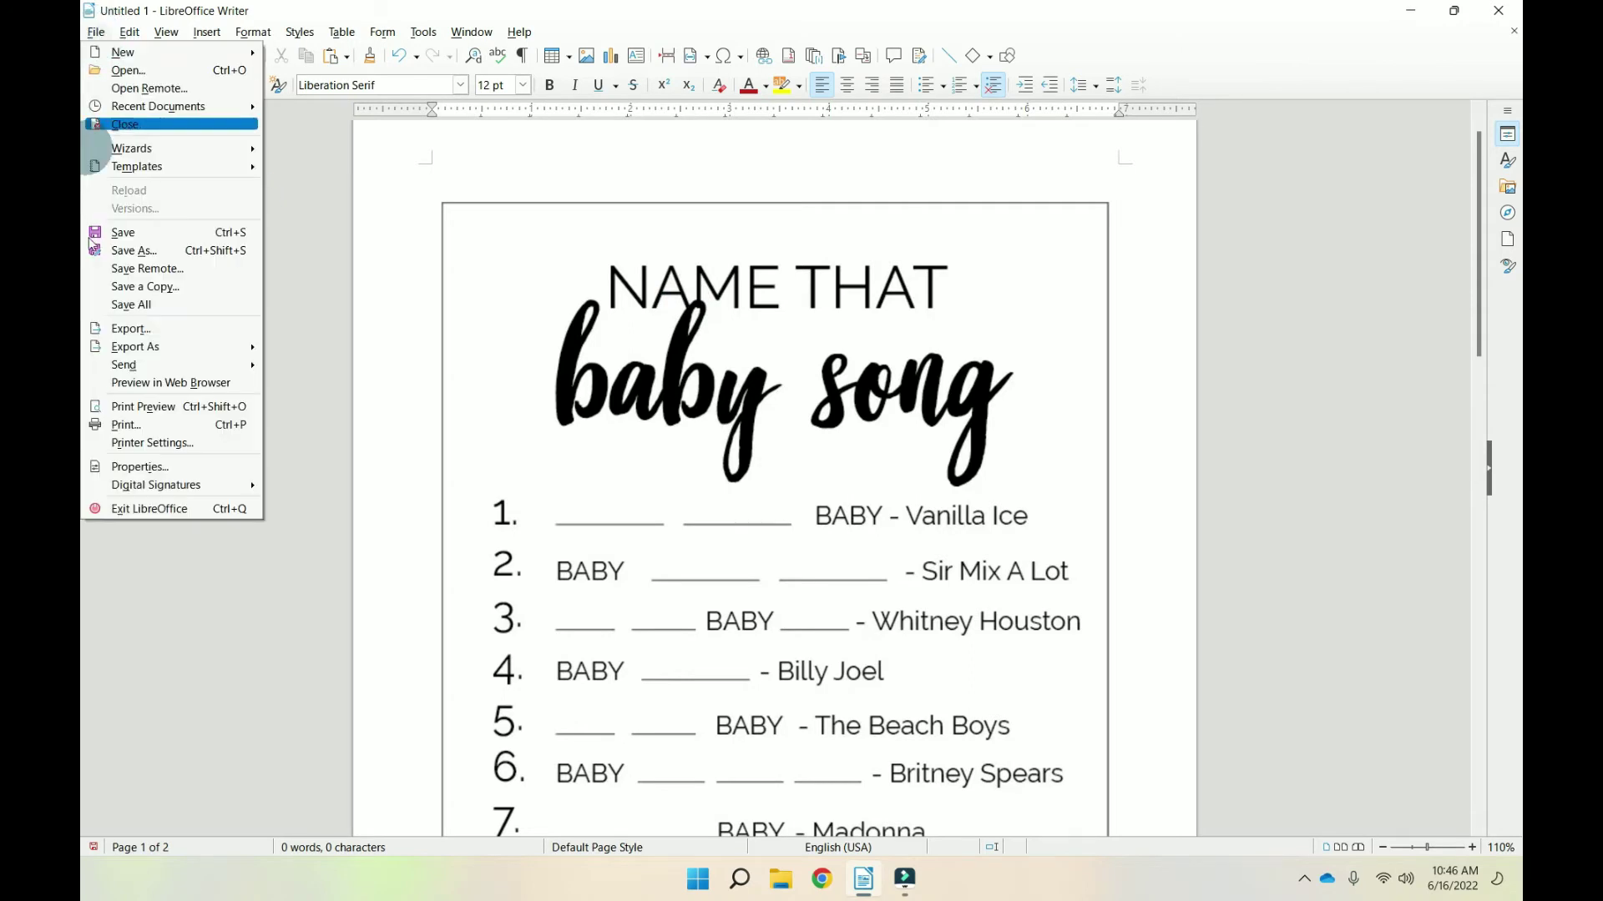
{"action": "left_click", "coordinate": [124, 425]}
{"action": "left_click", "coordinate": [752, 397]}
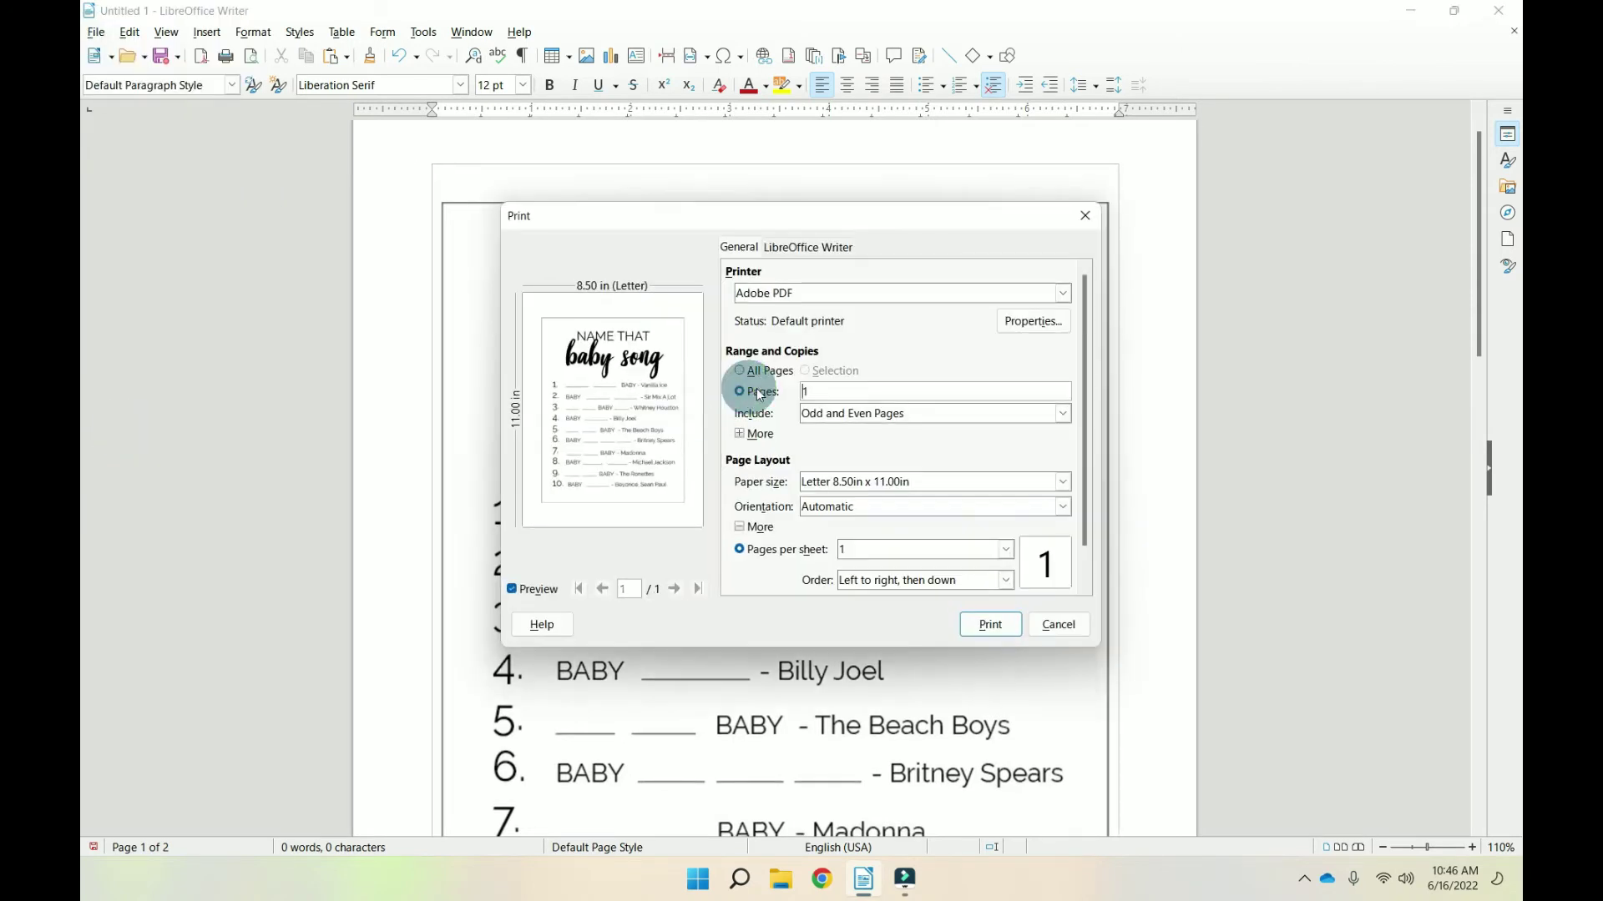
{"action": "left_click", "coordinate": [817, 389]}
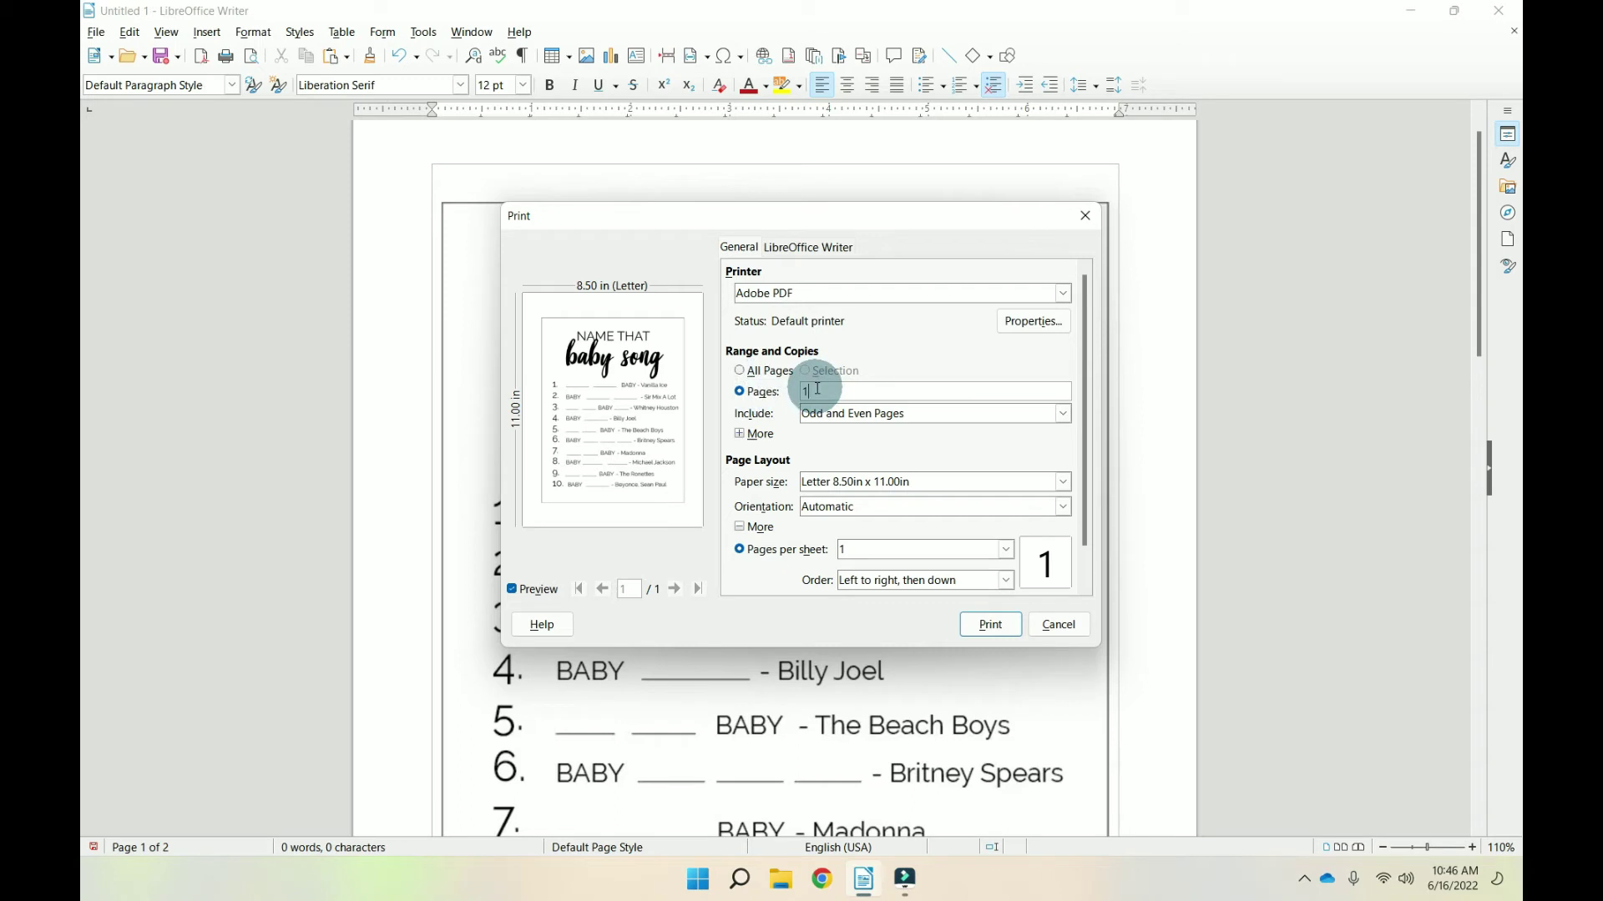
{"action": "type", "text": ",2"}
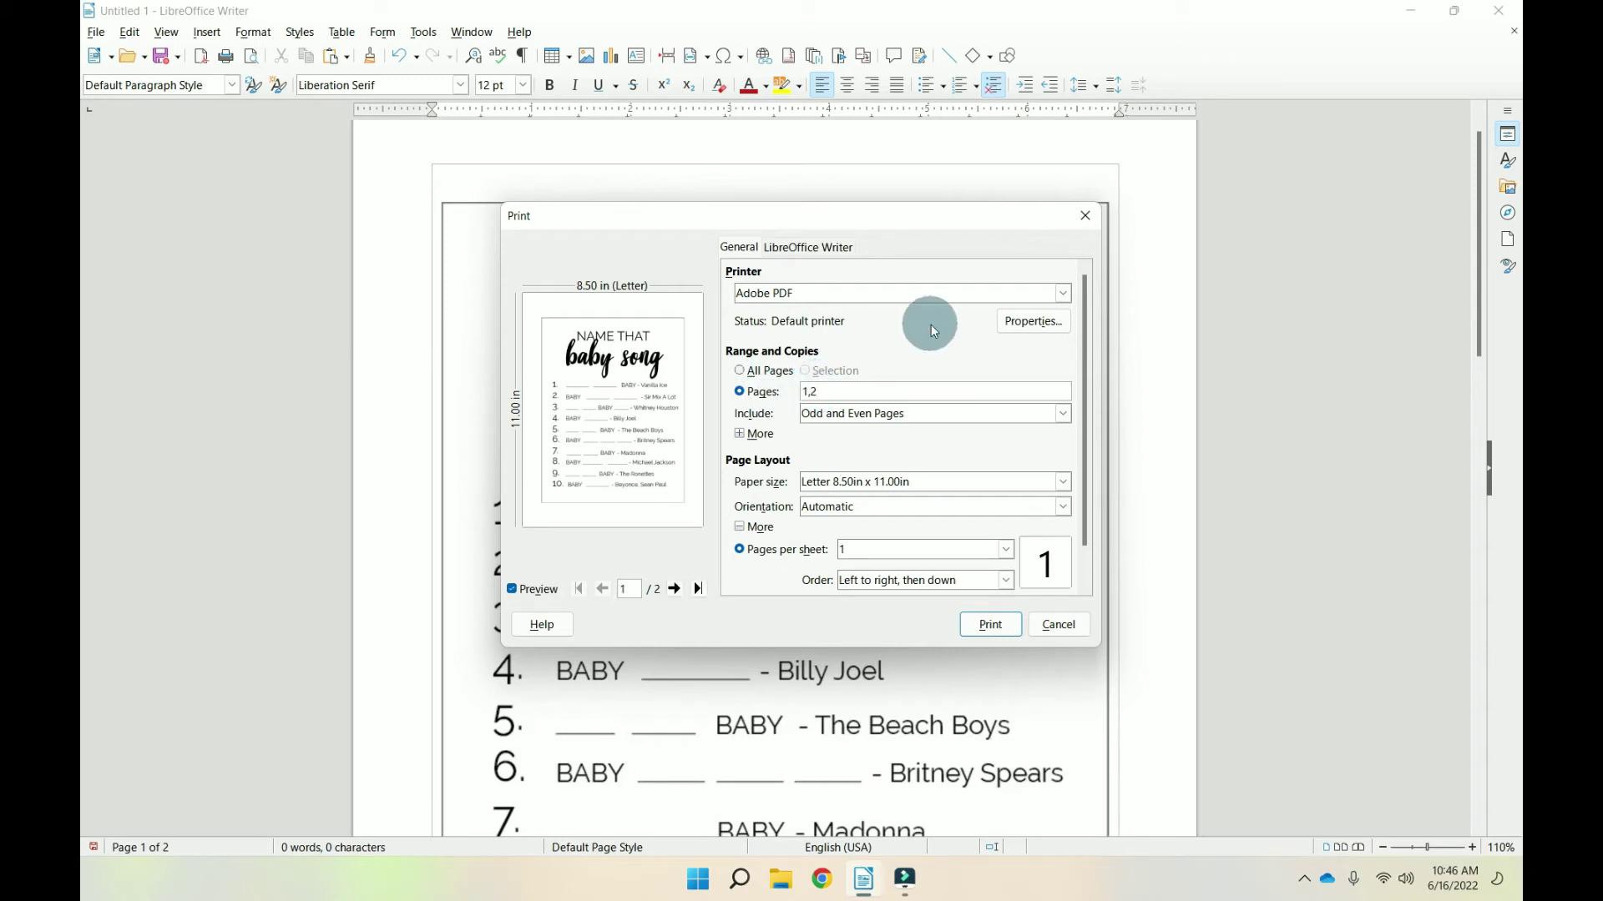
Raise pages per sheet to 2, then 4, and extend the range to 1,2,1,2
{"action": "left_click", "coordinate": [909, 547]}
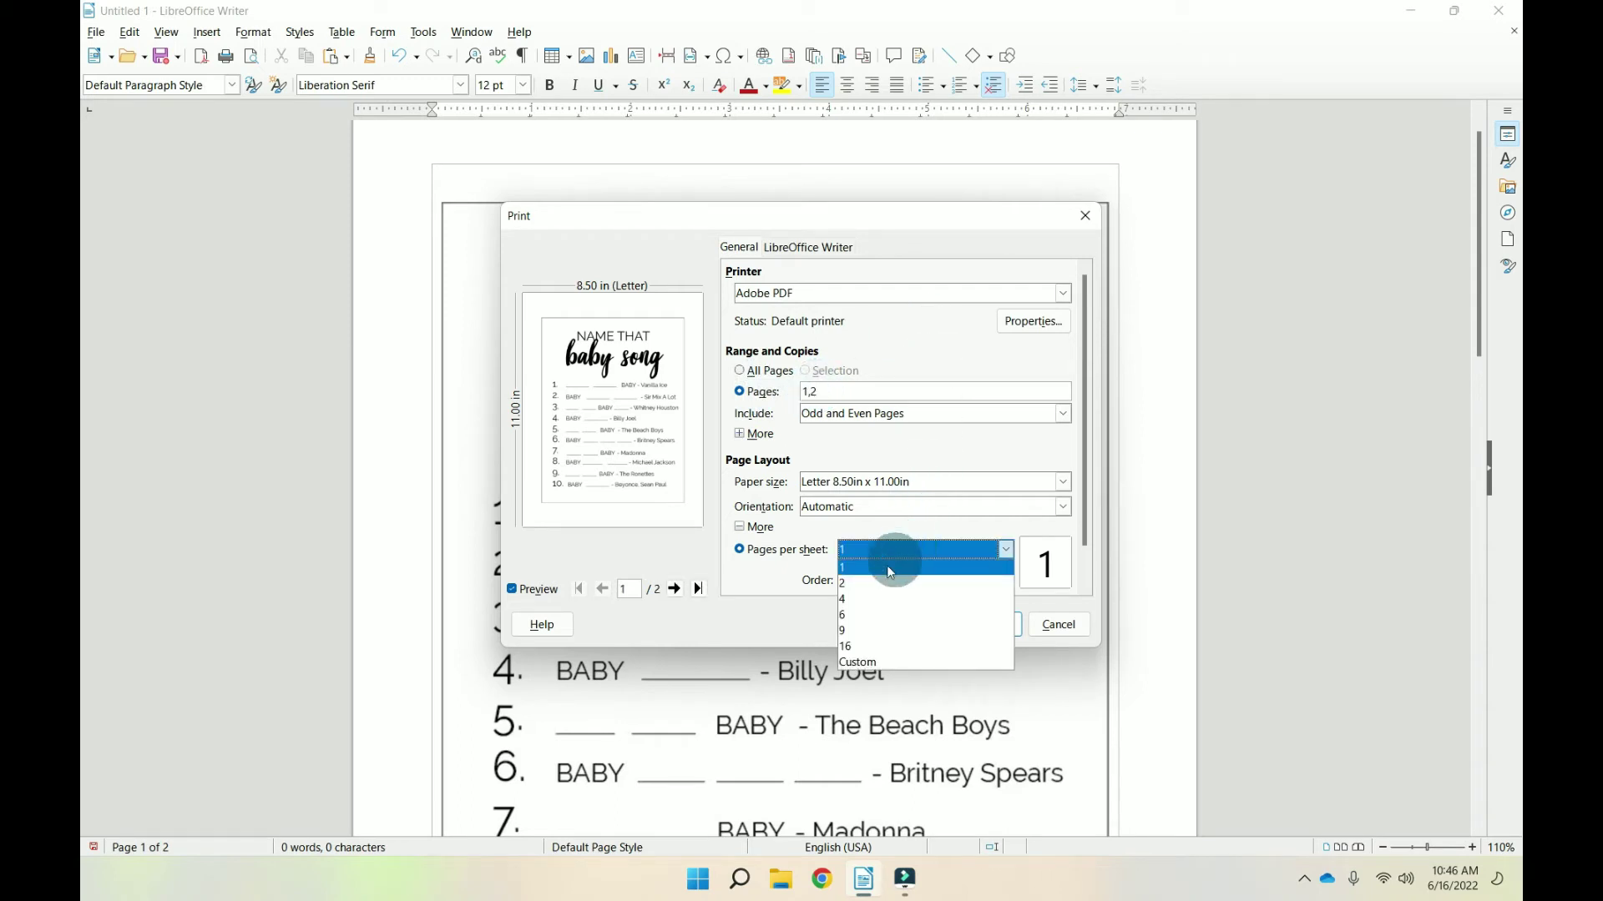
{"action": "left_click", "coordinate": [851, 586]}
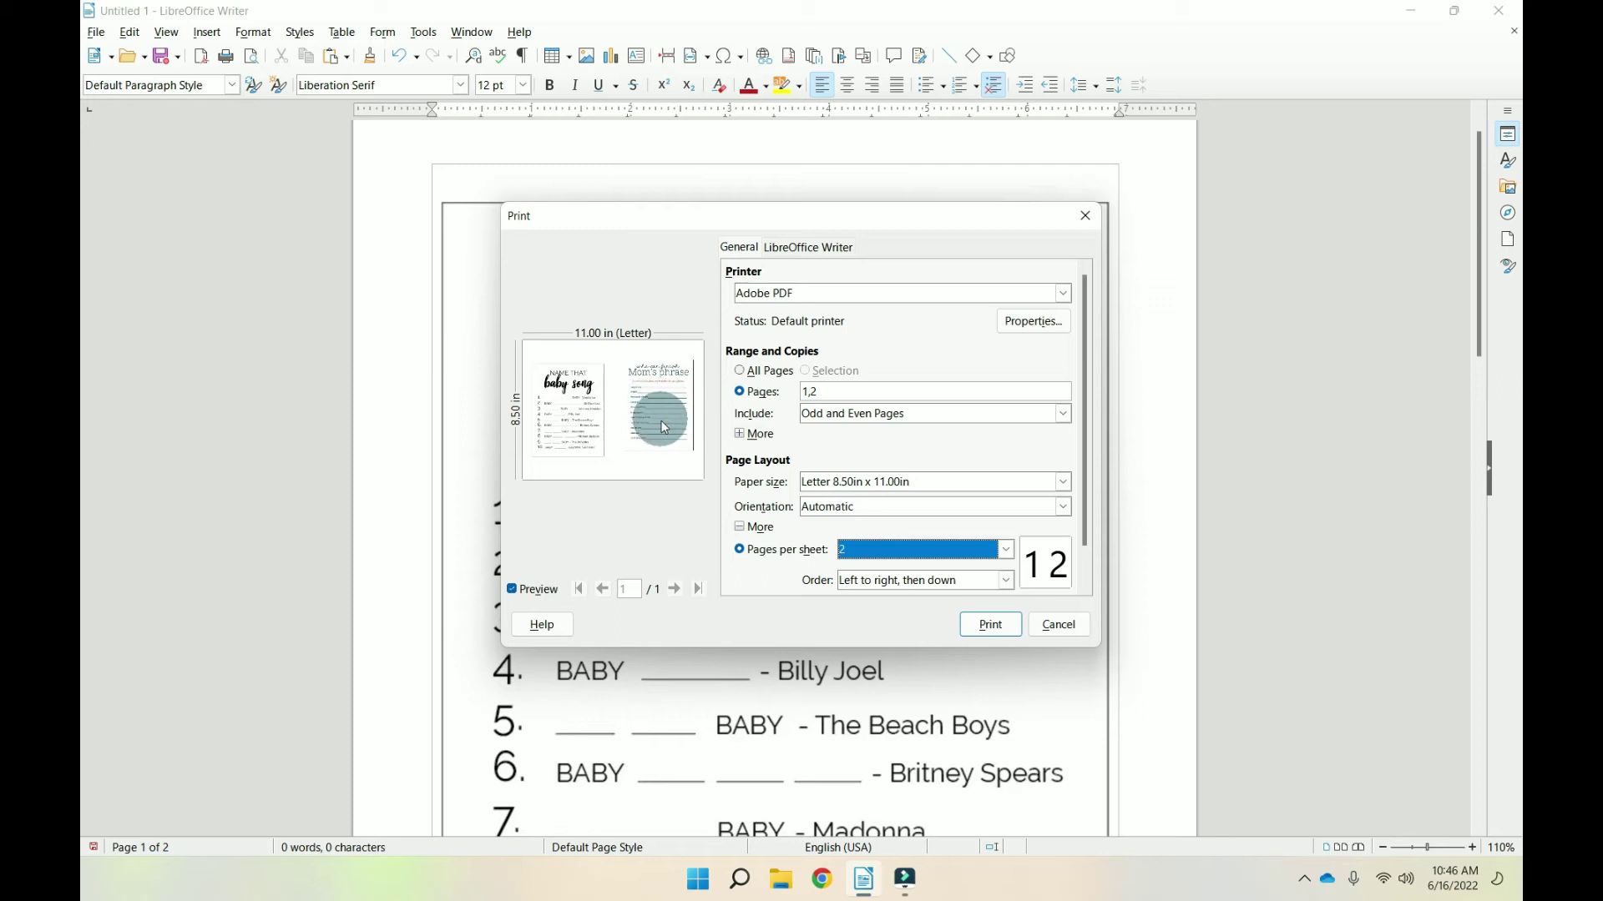
{"action": "left_click", "coordinate": [1006, 551]}
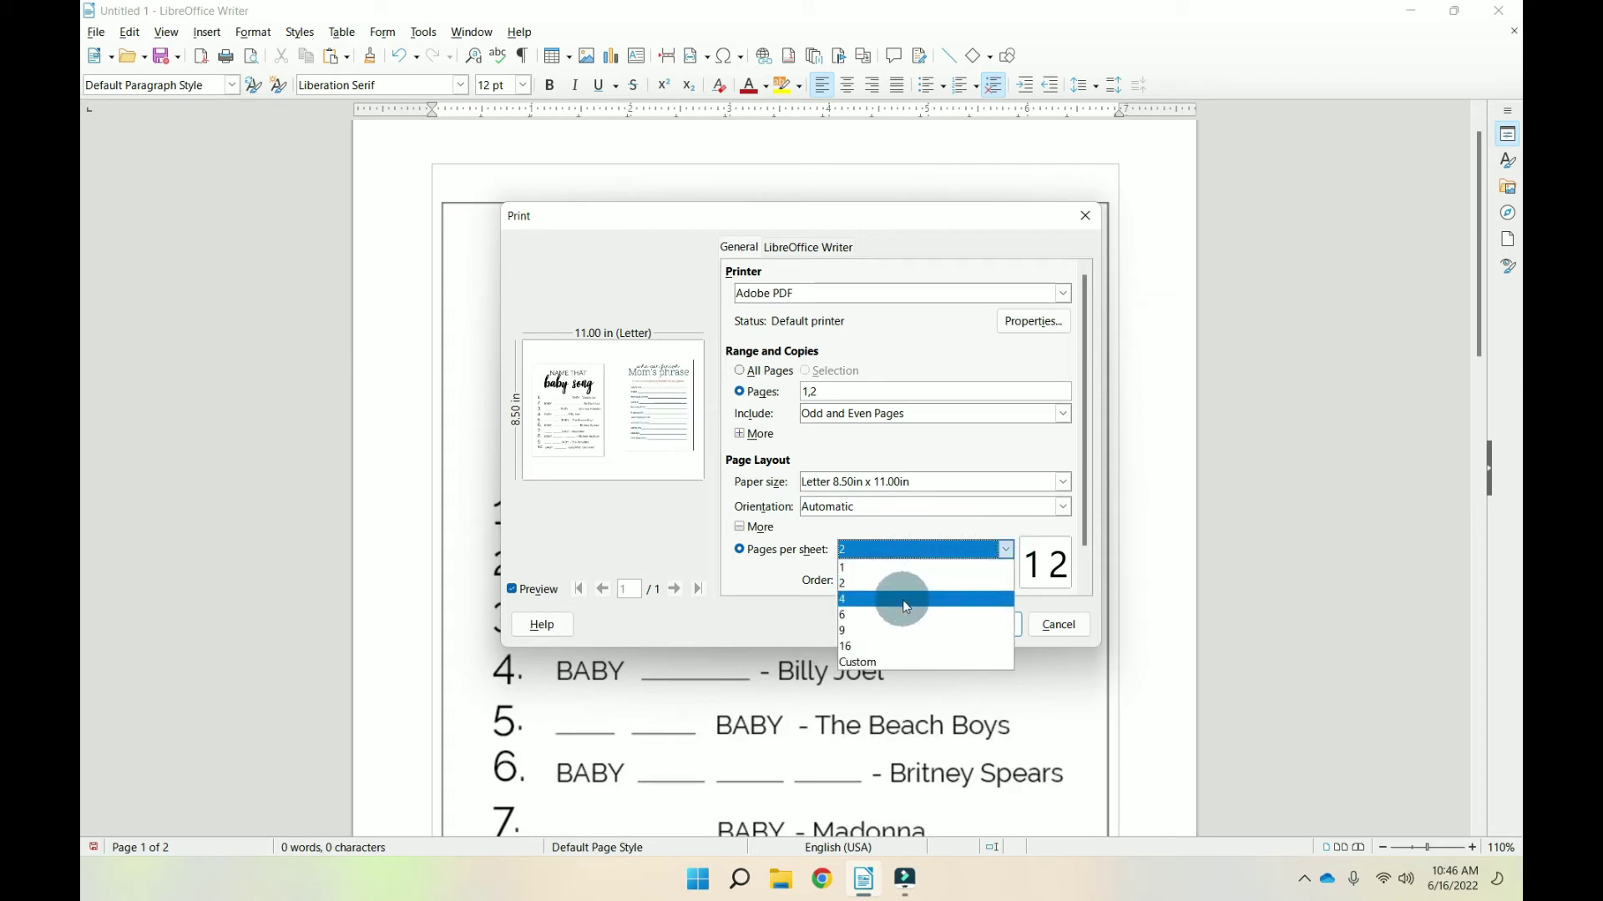
{"action": "left_click", "coordinate": [905, 600]}
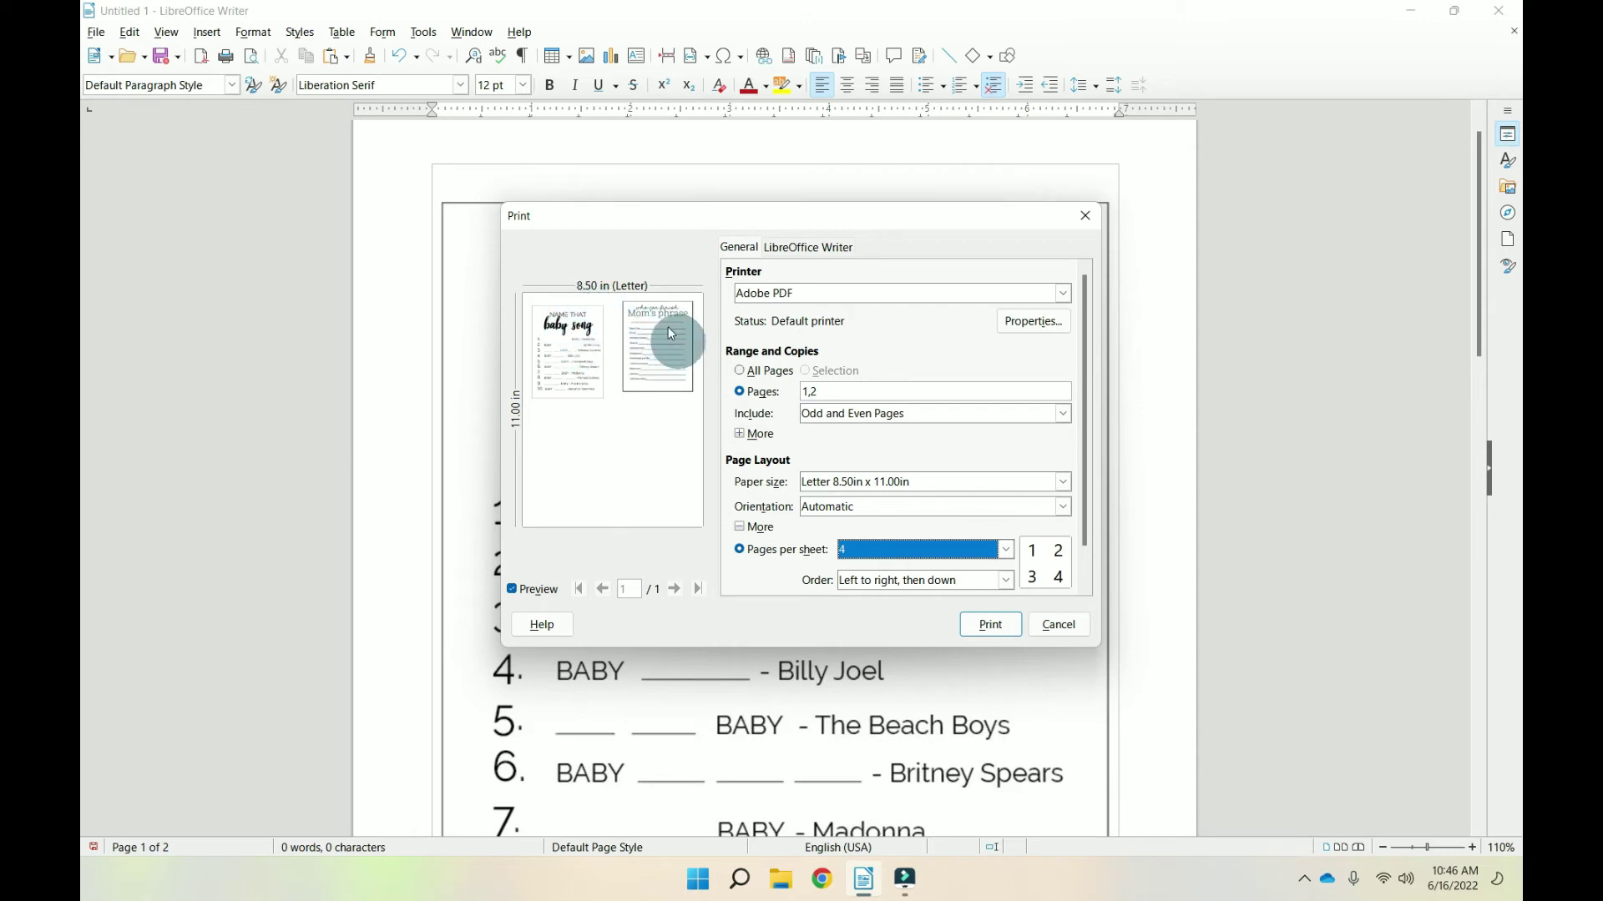
{"action": "left_click", "coordinate": [826, 391]}
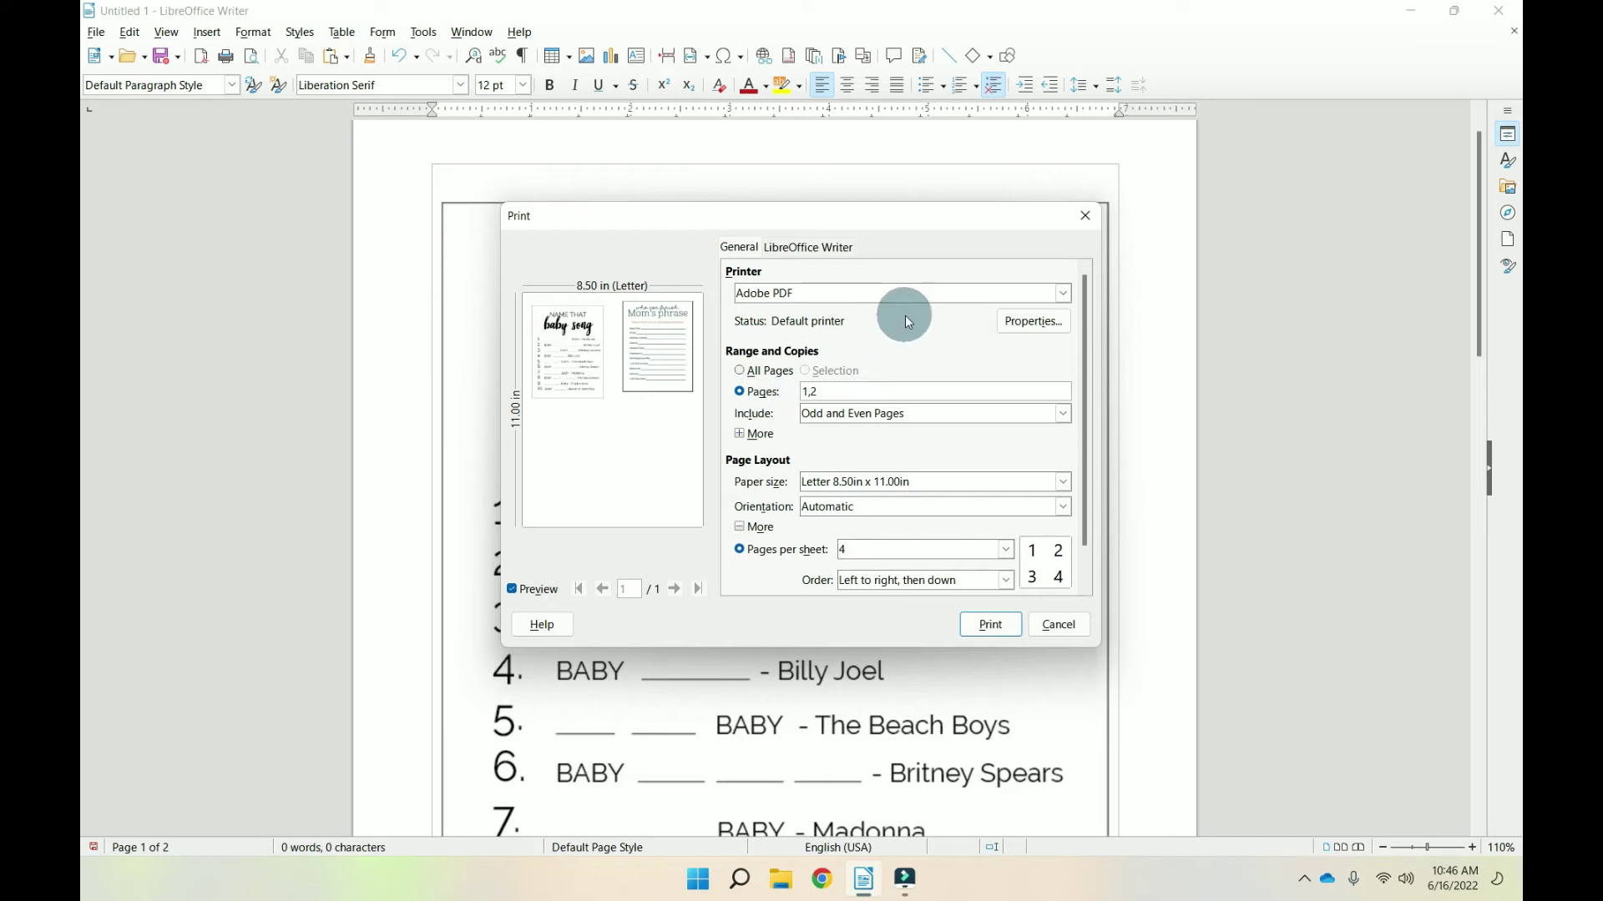
{"action": "type", "text": ",1,2"}
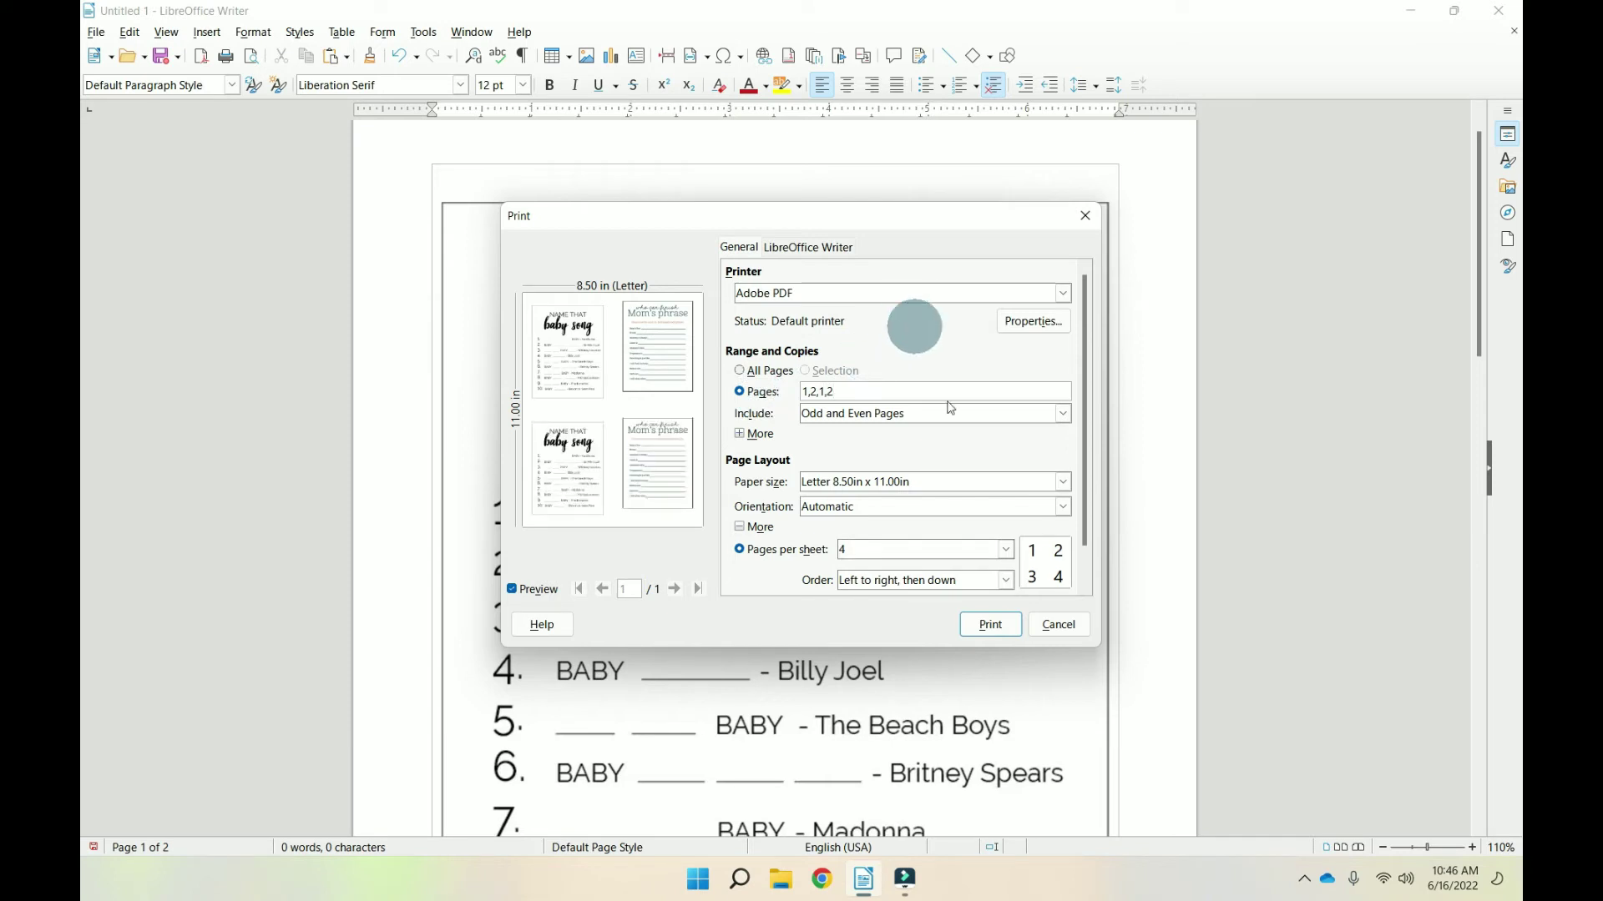
Set 6 pages per sheet and extend the range to 1,2,1,2,1,2
{"action": "left_click", "coordinate": [923, 550]}
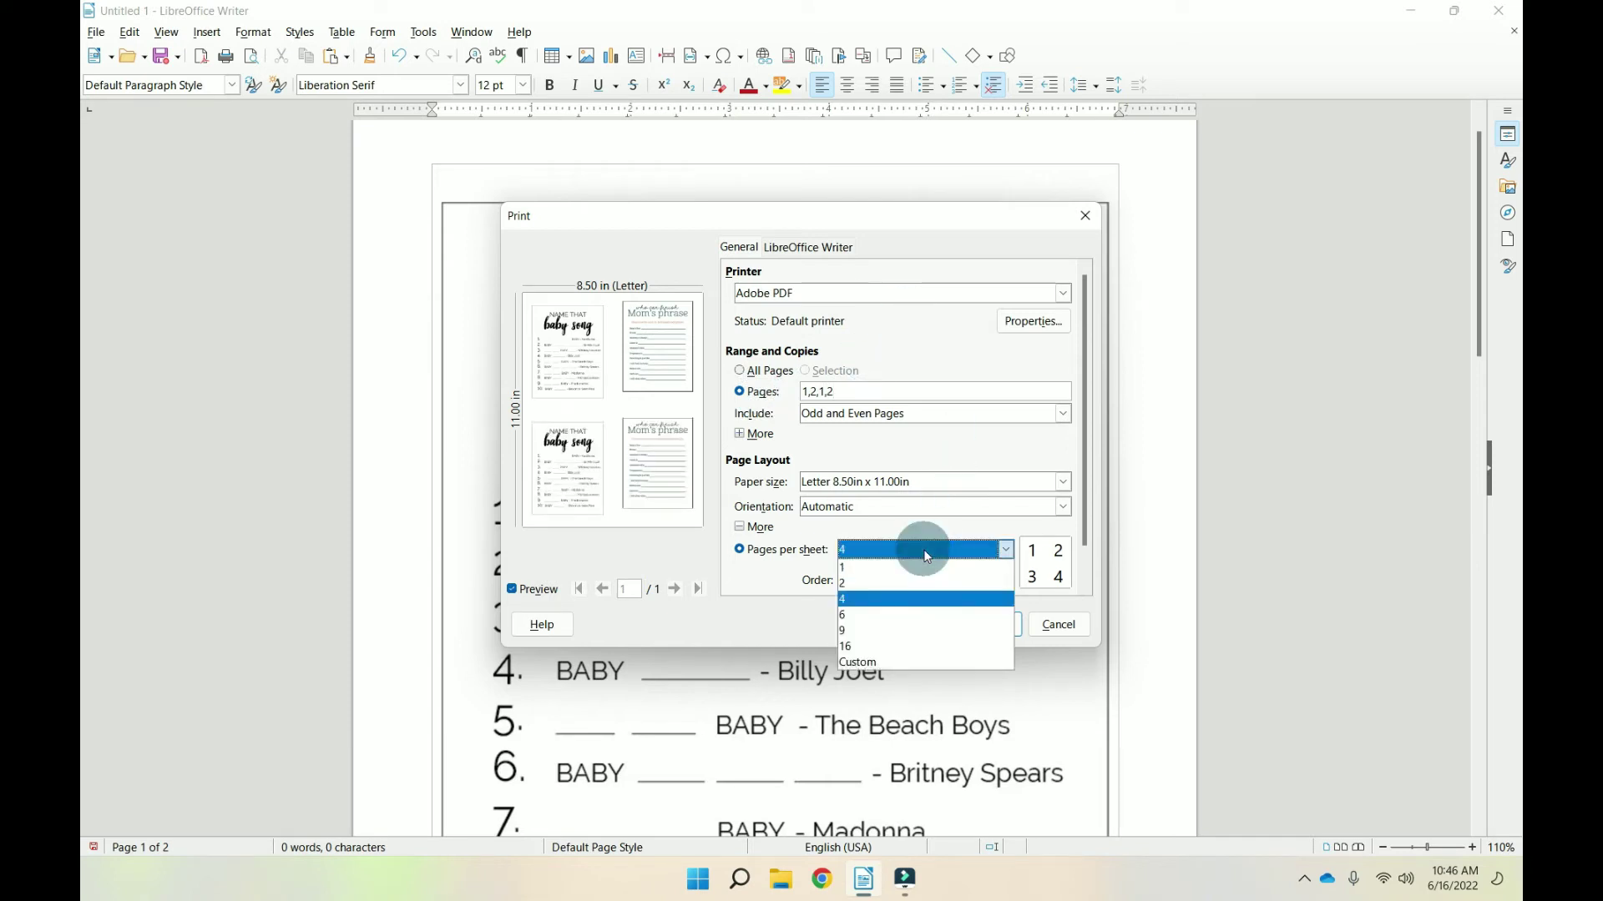
{"action": "left_click", "coordinate": [894, 614]}
{"action": "left_click", "coordinate": [853, 394]}
{"action": "type", "text": ",1,2"}
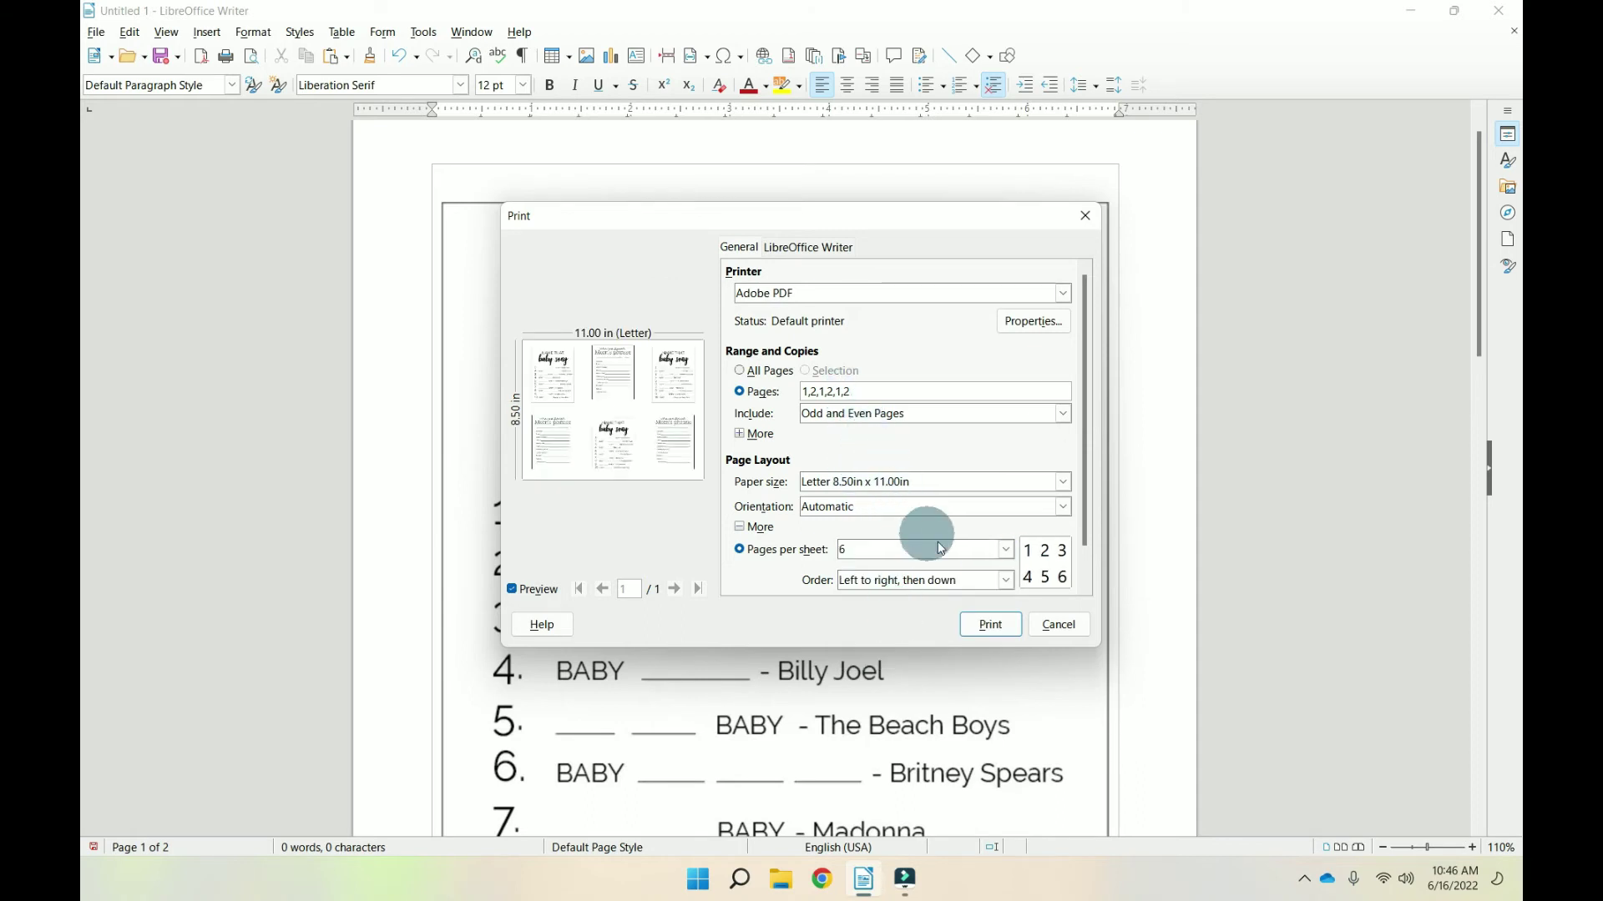
Try 'Right to left, then down' page order, then restore 'Left to right, then down'
{"action": "left_click", "coordinate": [1006, 581]}
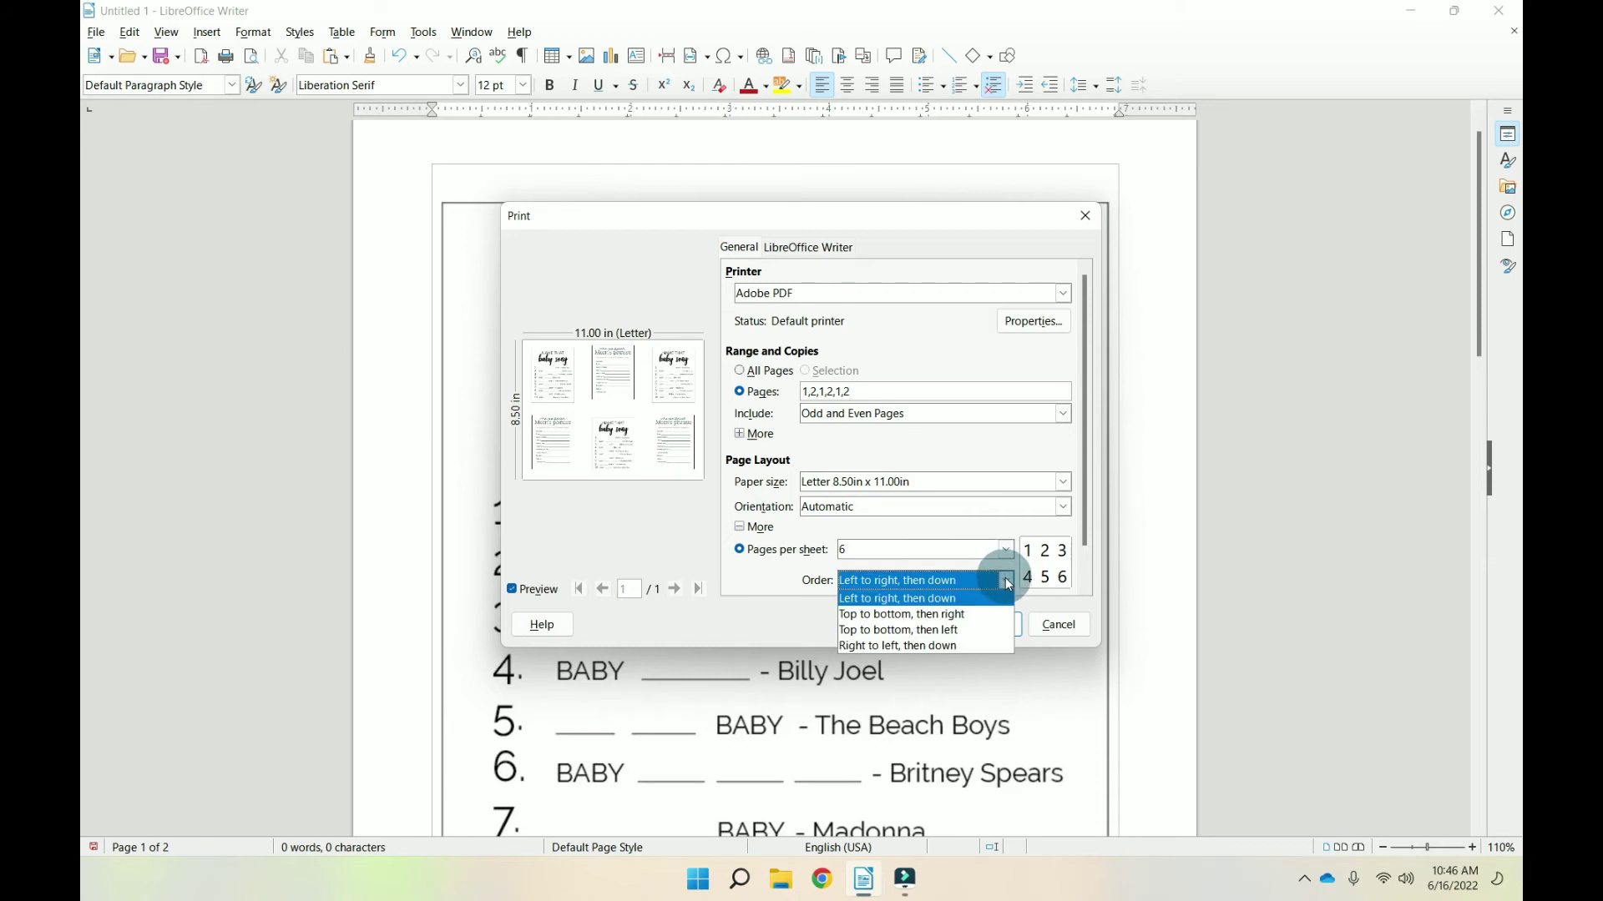
{"action": "left_click", "coordinate": [981, 647]}
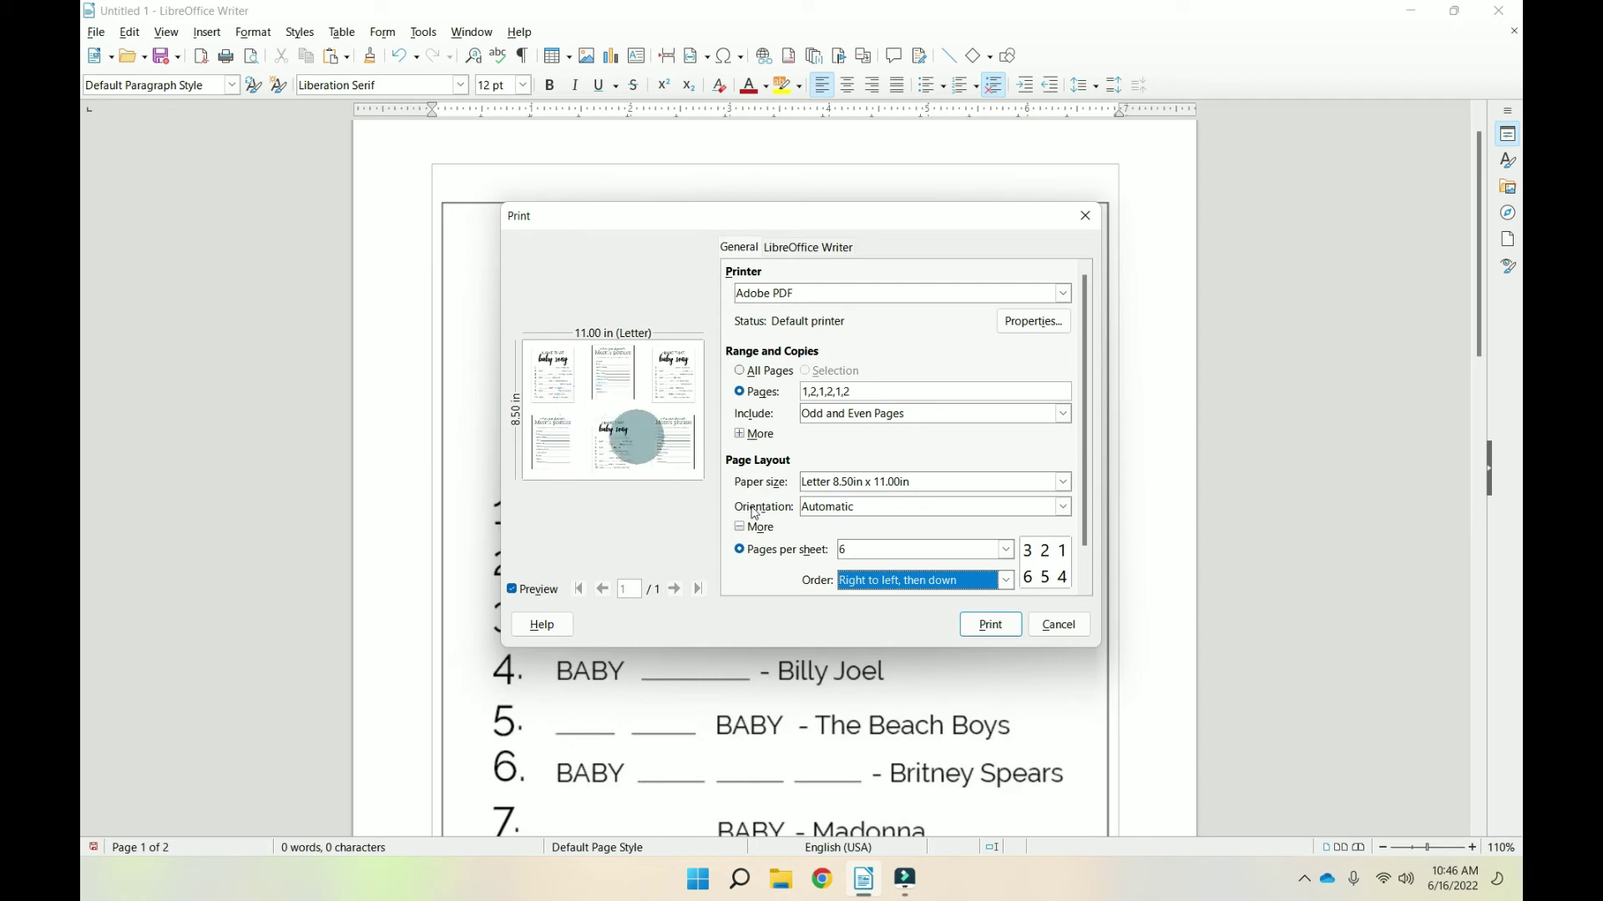
{"action": "left_click", "coordinate": [1006, 583]}
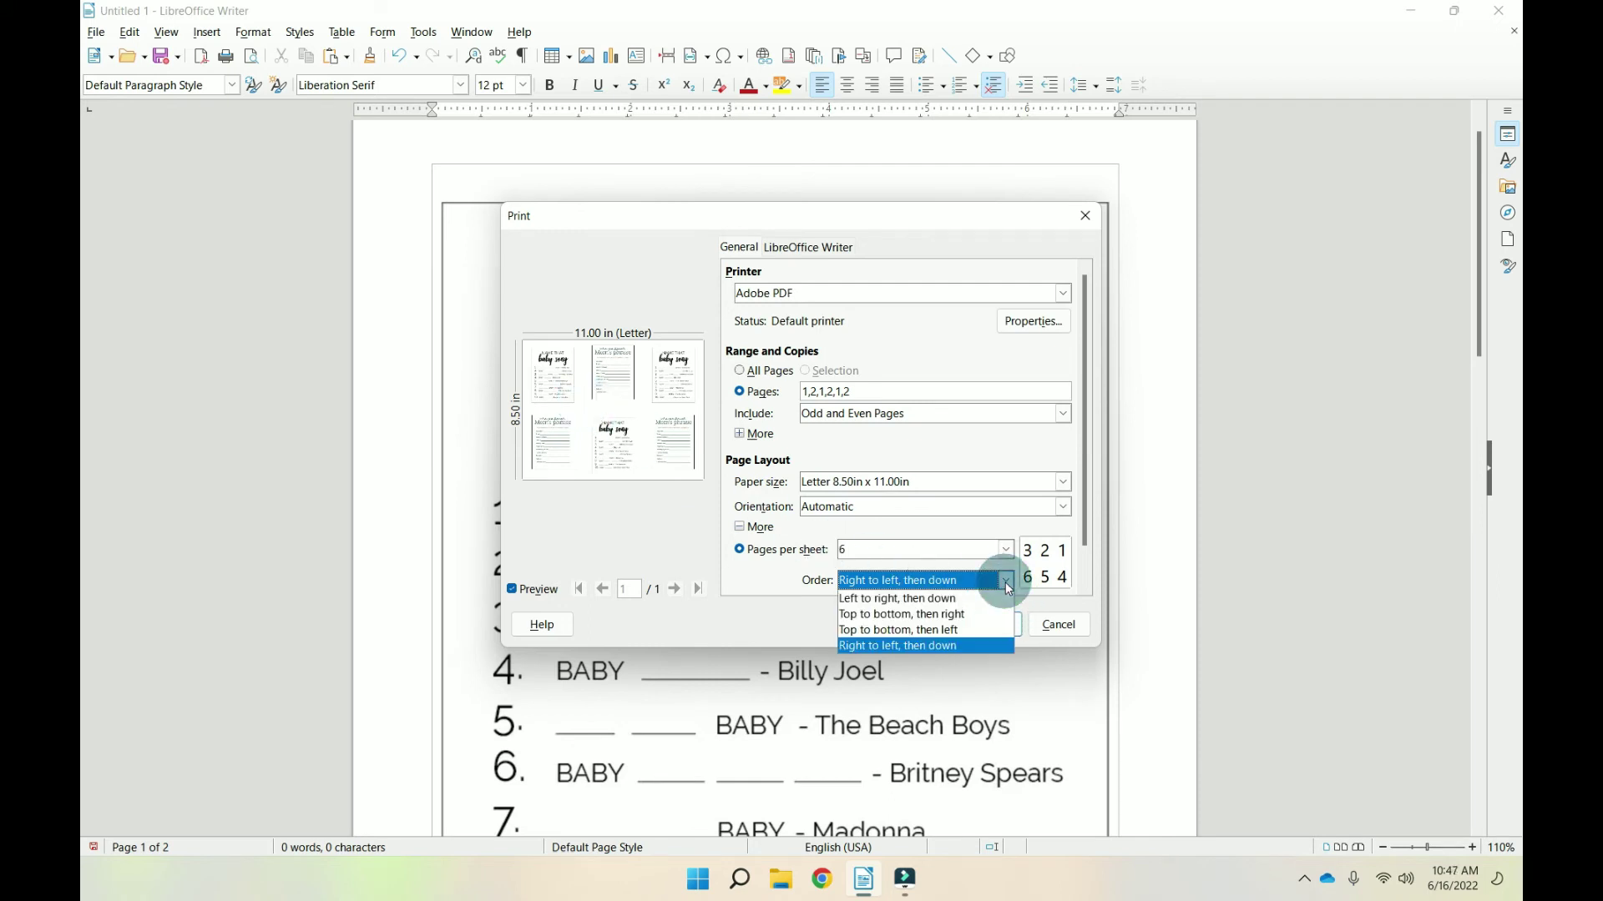
{"action": "left_click", "coordinate": [945, 600]}
{"action": "left_click", "coordinate": [885, 549]}
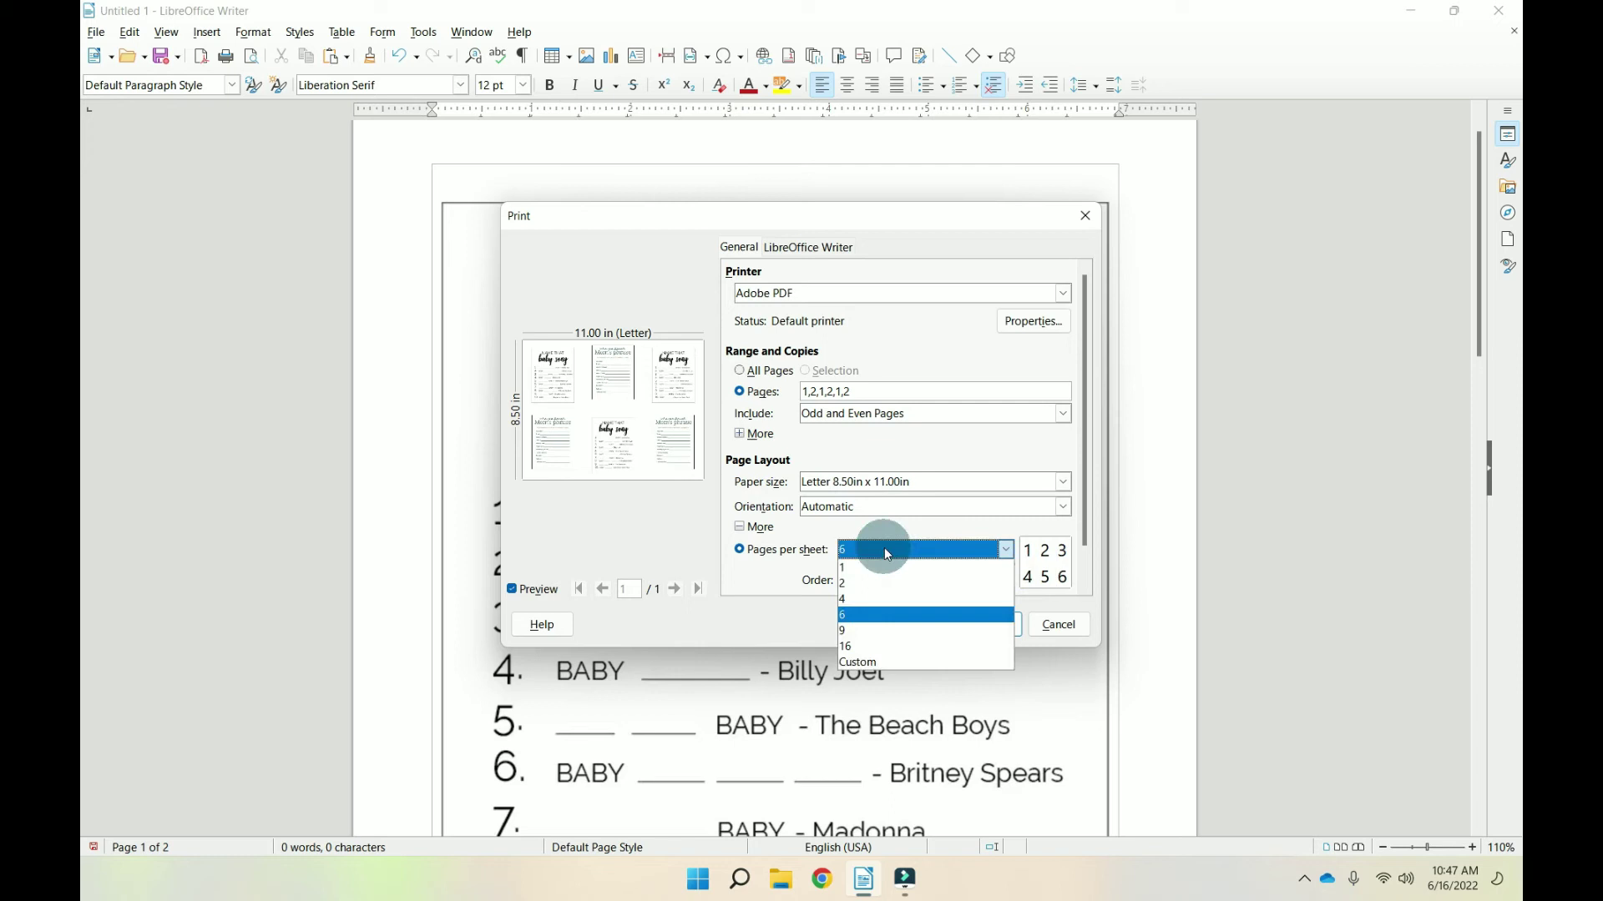
Choose a Custom 3 by 3 grid and extend the range to 1,2,1,2,1,2,1,2,1
{"action": "left_click", "coordinate": [878, 658]}
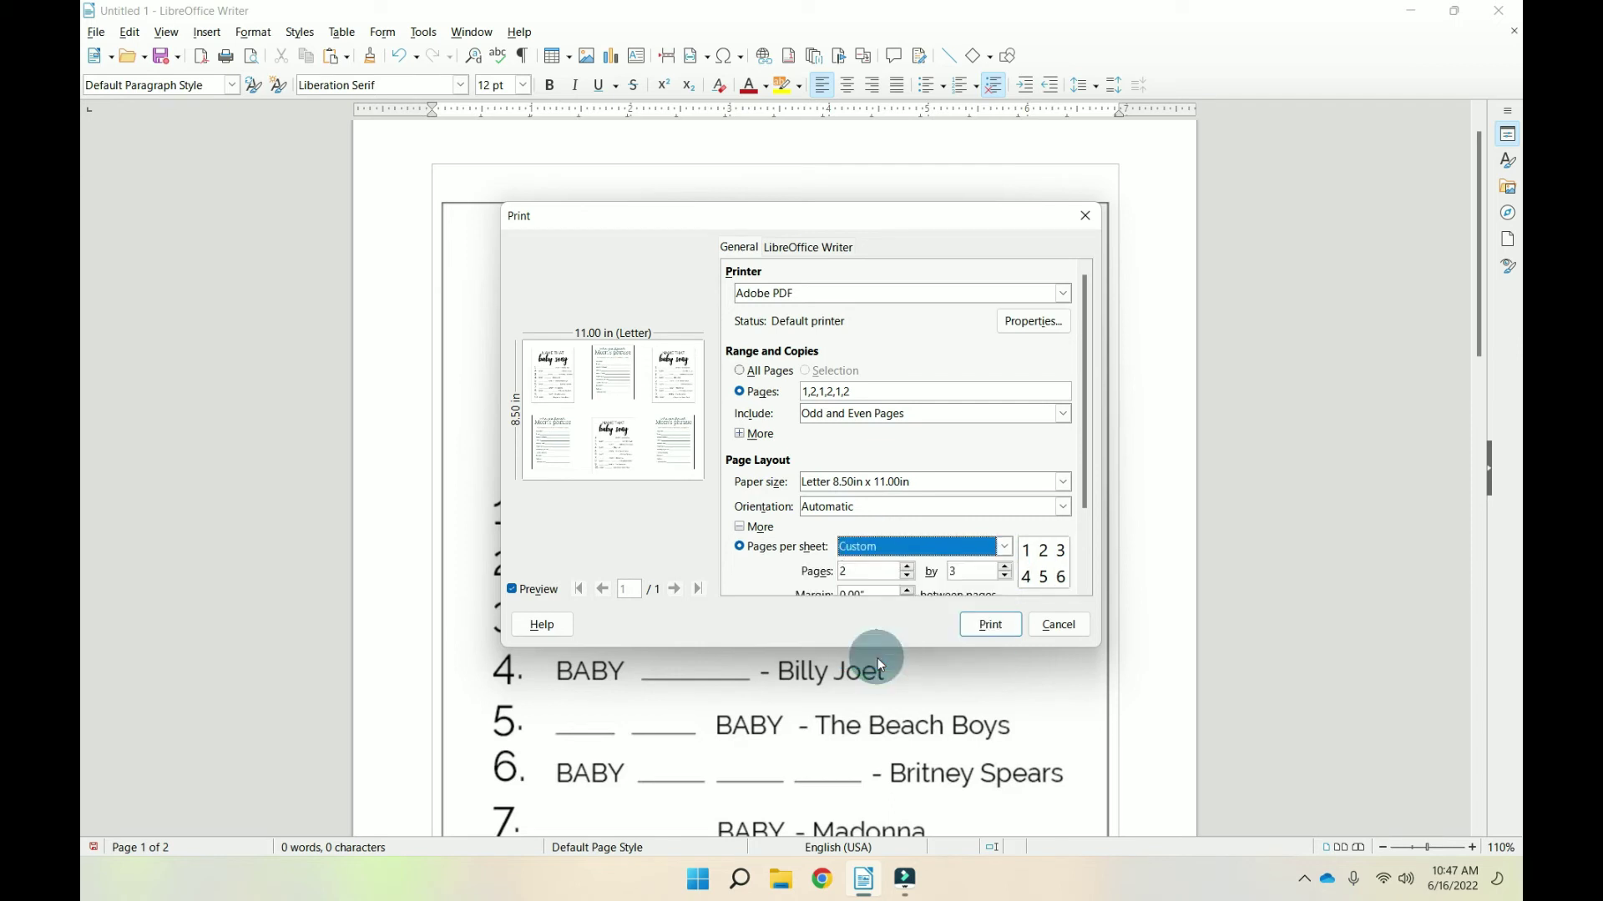
{"action": "left_click", "coordinate": [881, 572]}
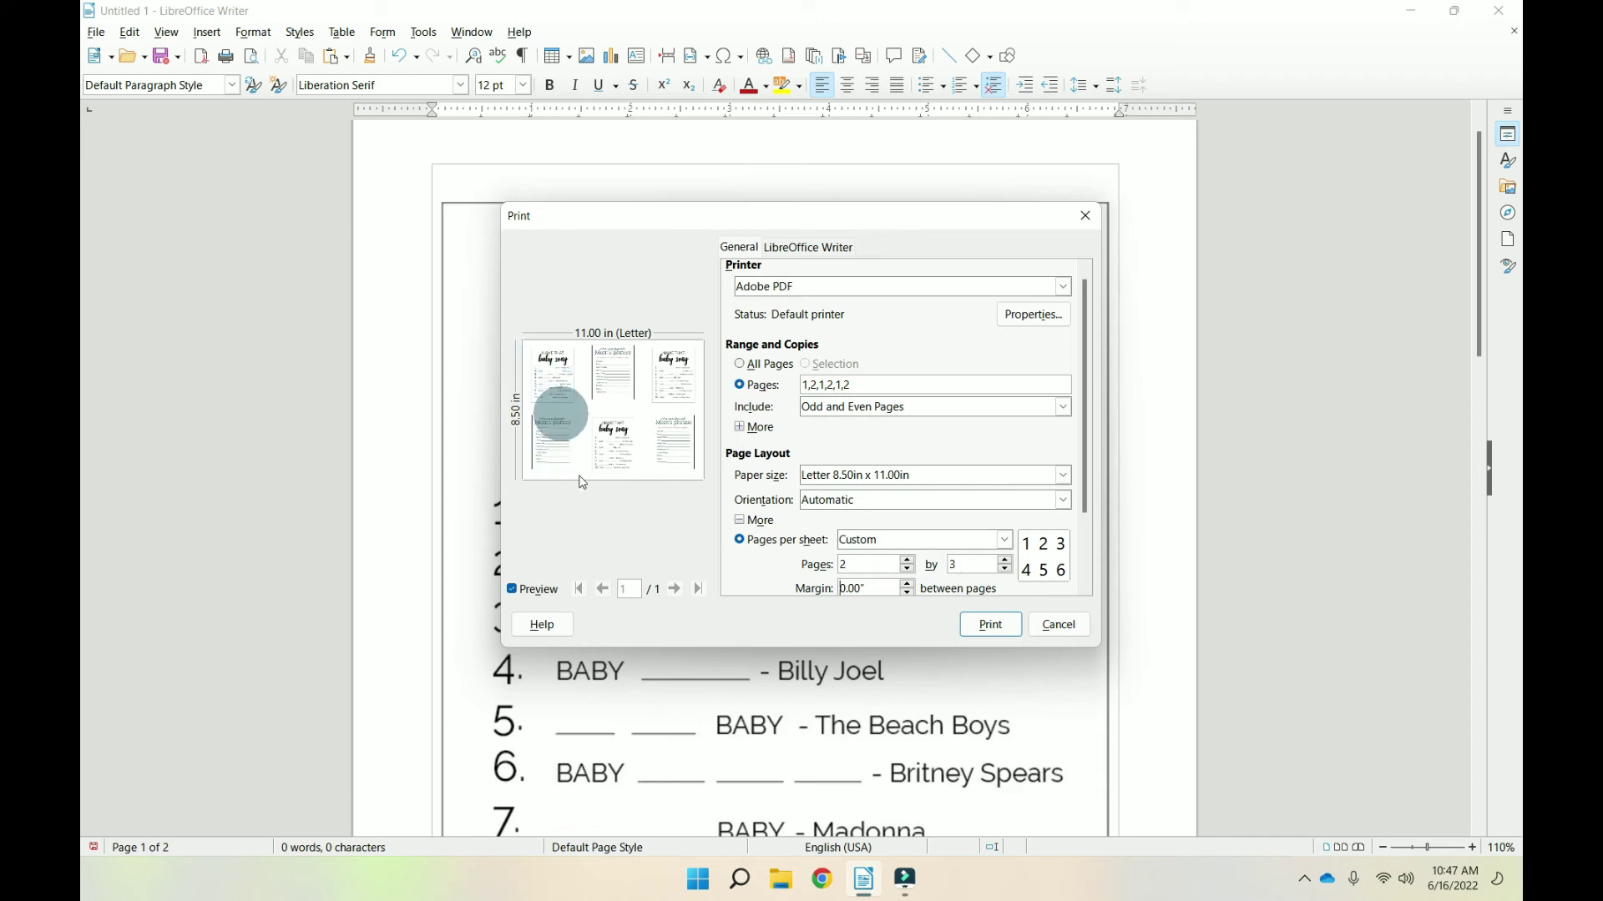
{"action": "left_click", "coordinate": [907, 560]}
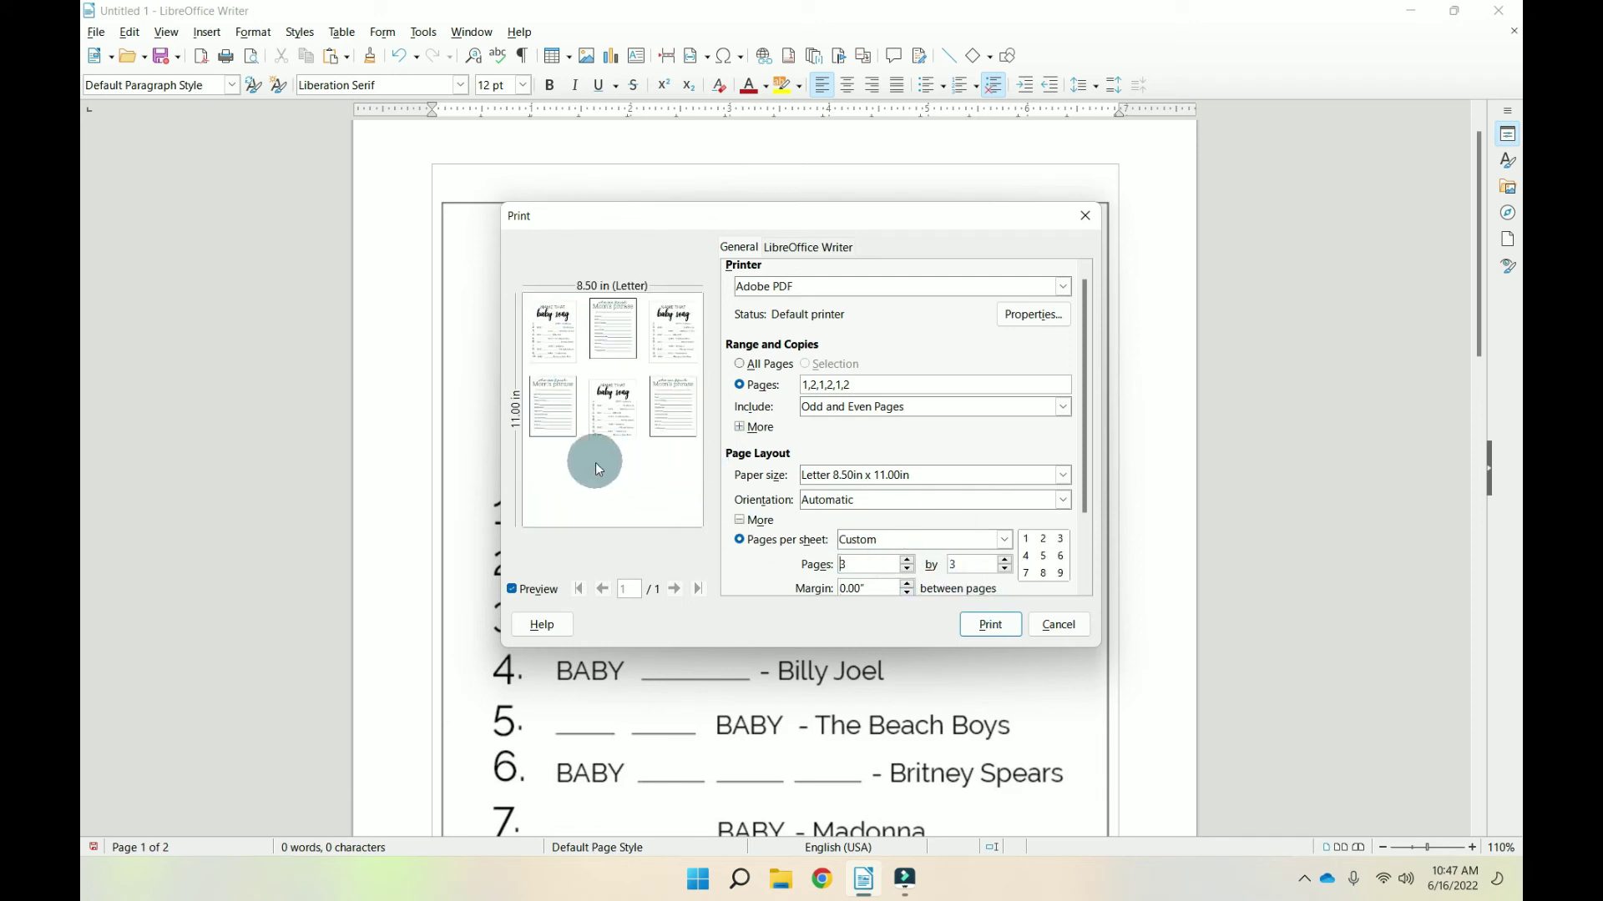
{"action": "left_click", "coordinate": [888, 384]}
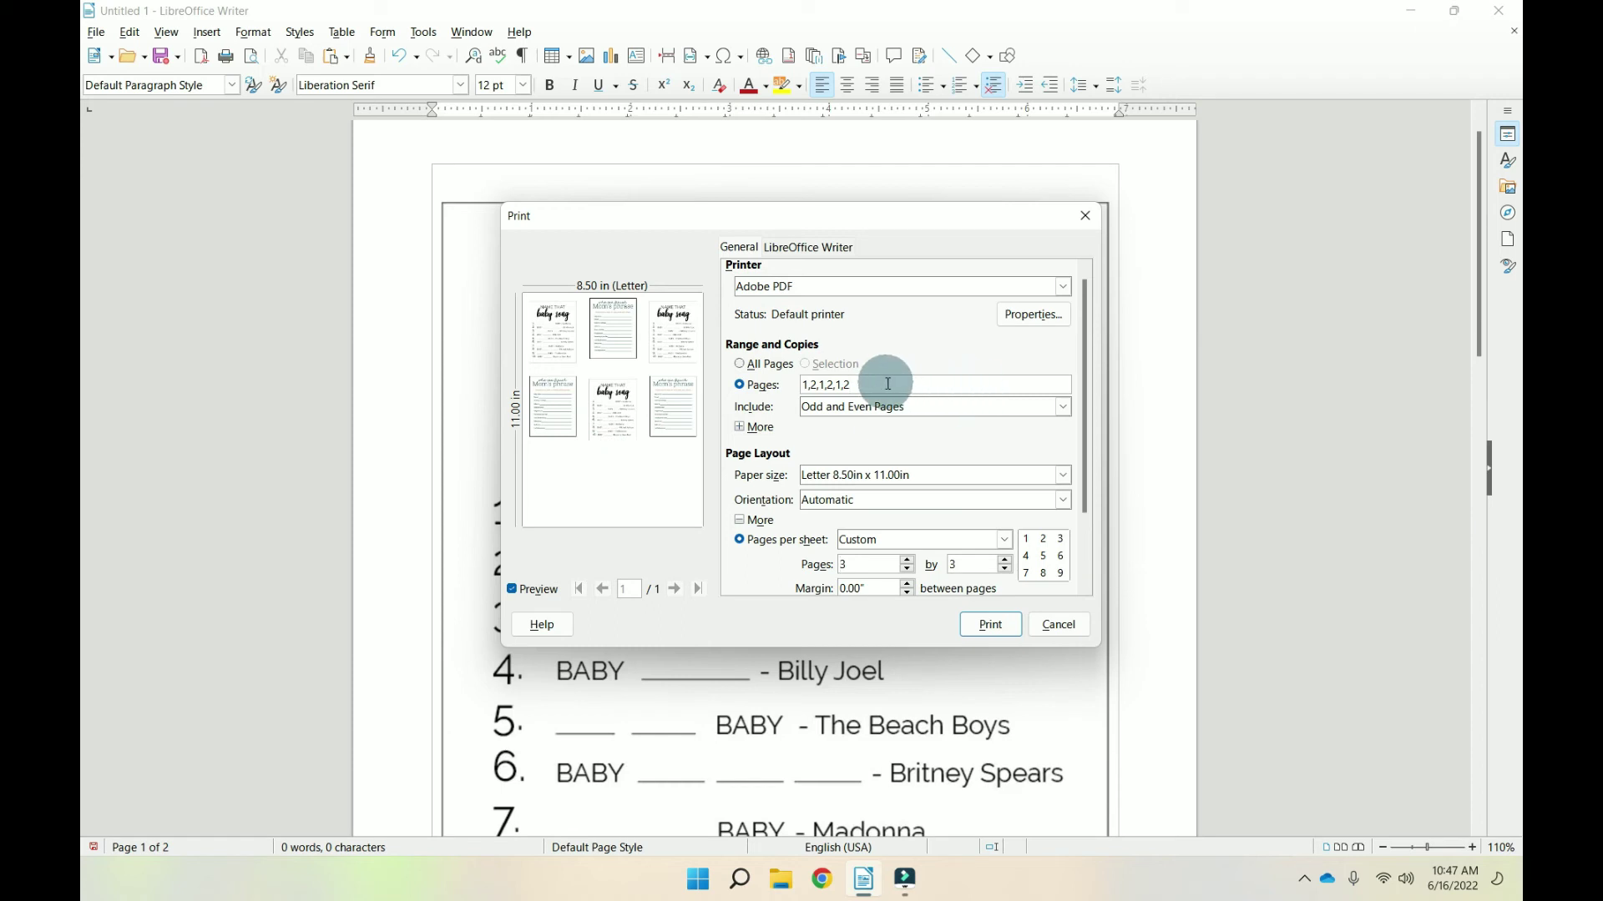
{"action": "type", "text": ",1,2,1,2,1"}
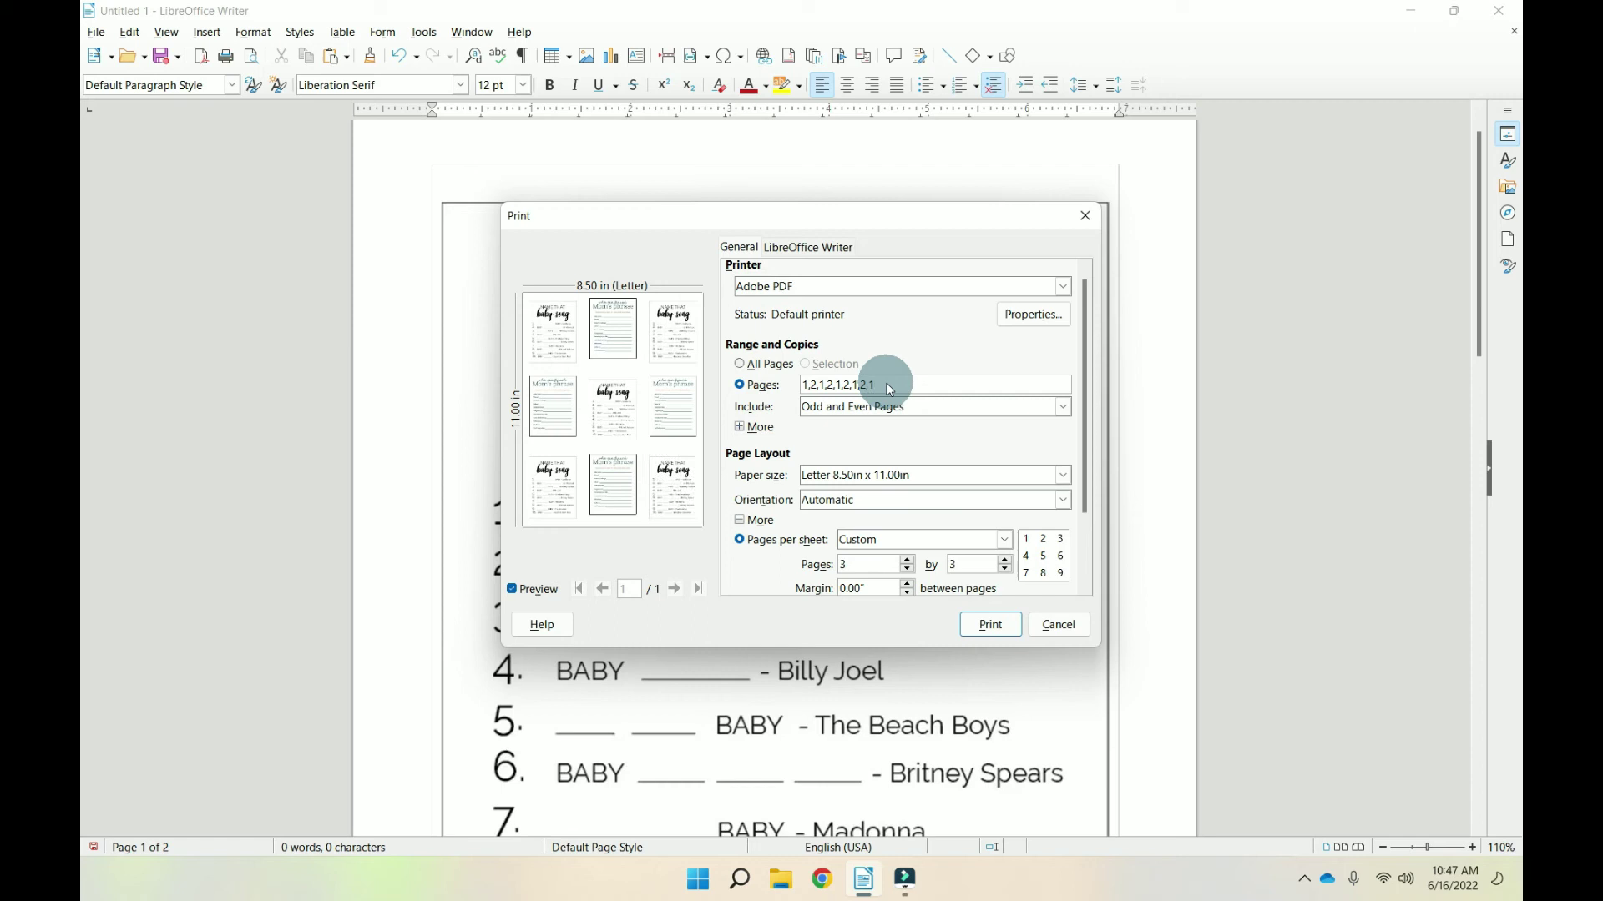